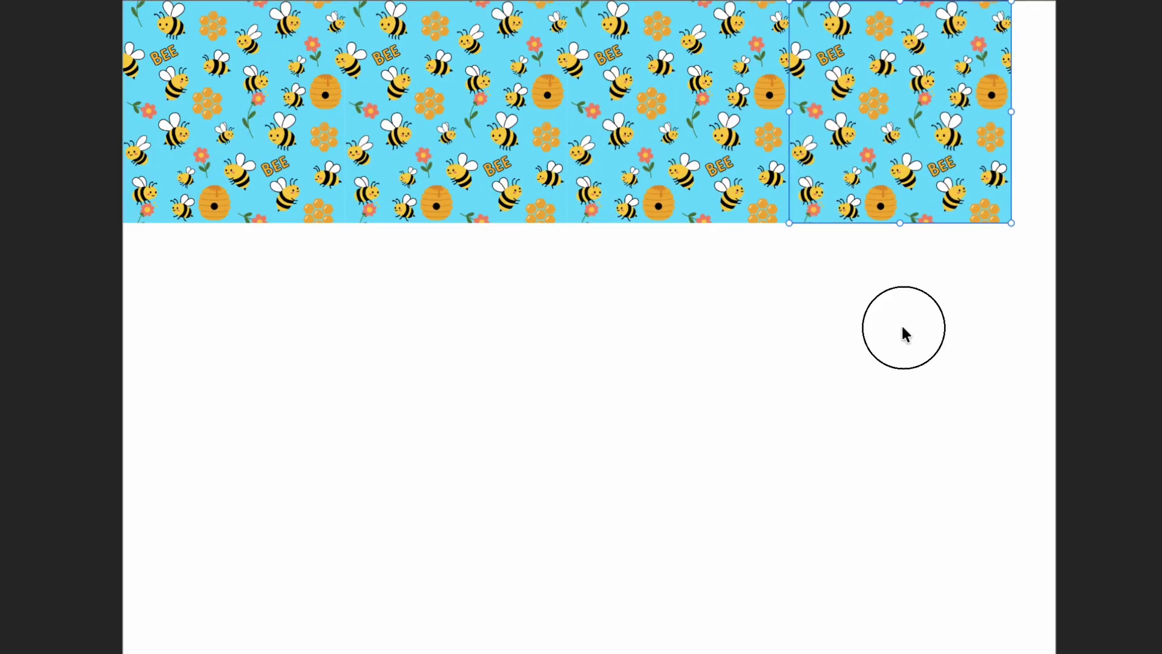
Step: Duplicate the bee tile row, then scale, rotate and offset the bee pattern fill with the Fill tool
drag(998, 311, 245, 556)
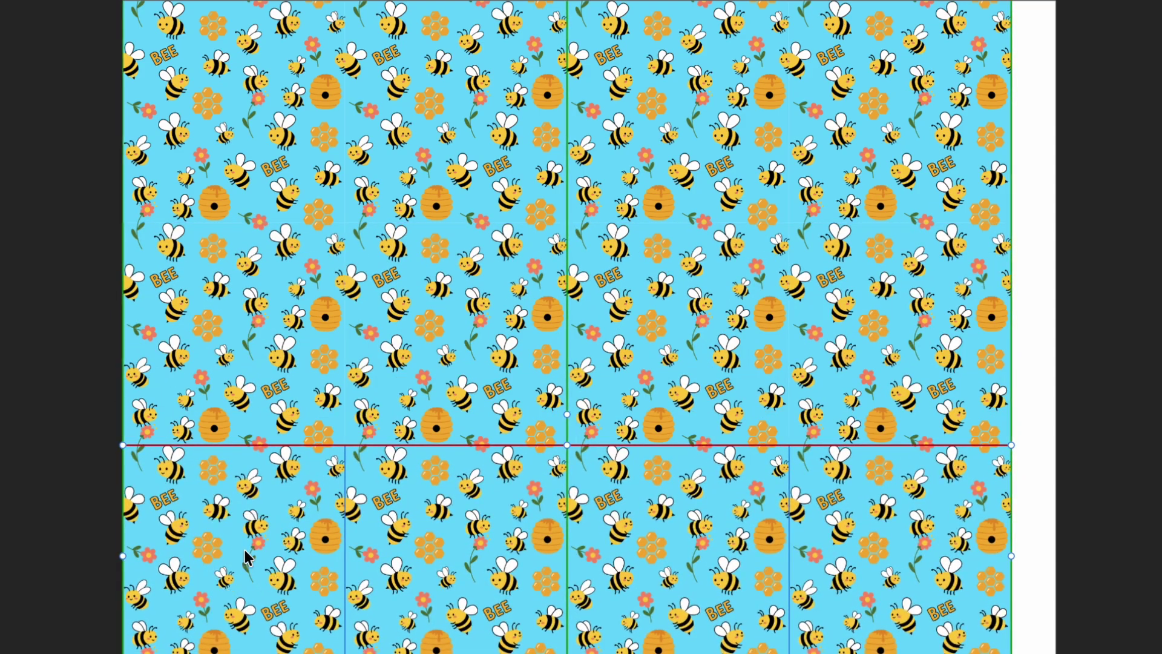
key(ctrl+shift+a)
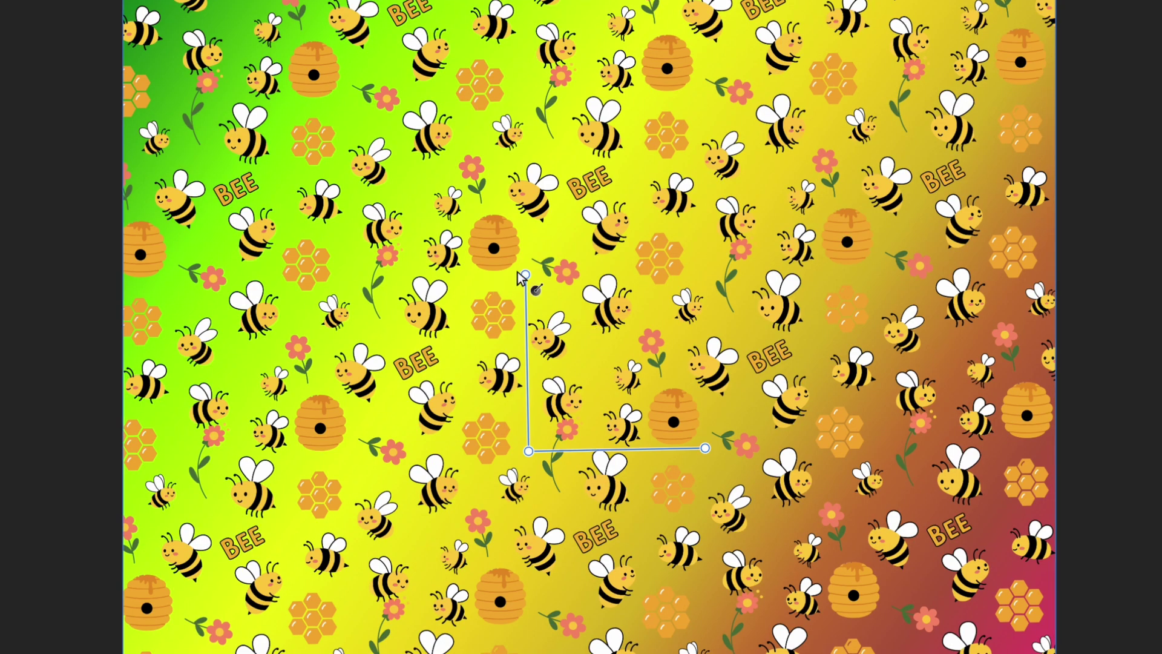
drag(525, 274, 532, 353)
drag(629, 451, 897, 327)
drag(524, 446, 542, 407)
key(v)
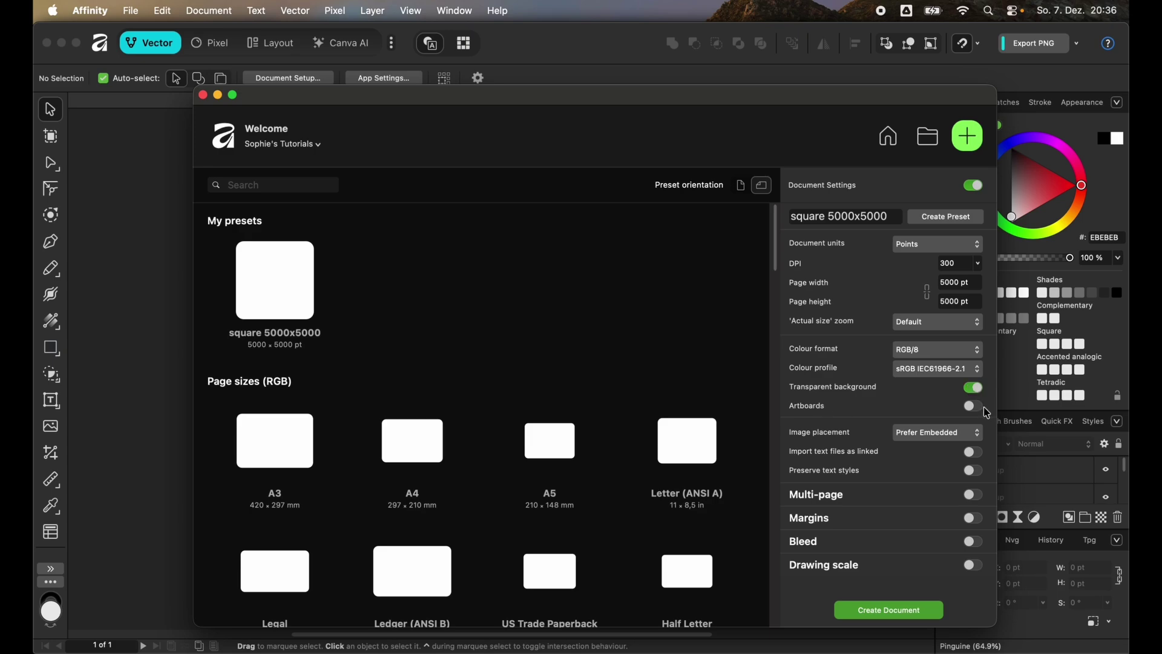
Step: Create a document from the square 5000x5000 preset at 300 DPI with a transparent background
click(893, 615)
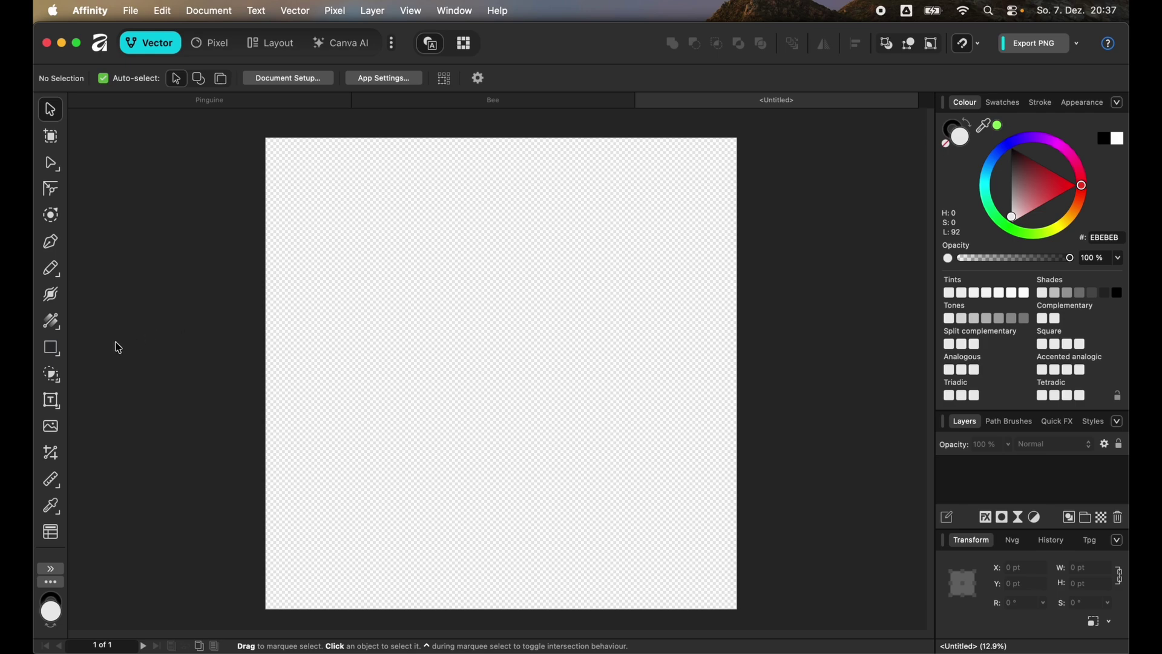
Step: Draw a rectangle covering the whole page and fill it bright red F92323
click(52, 350)
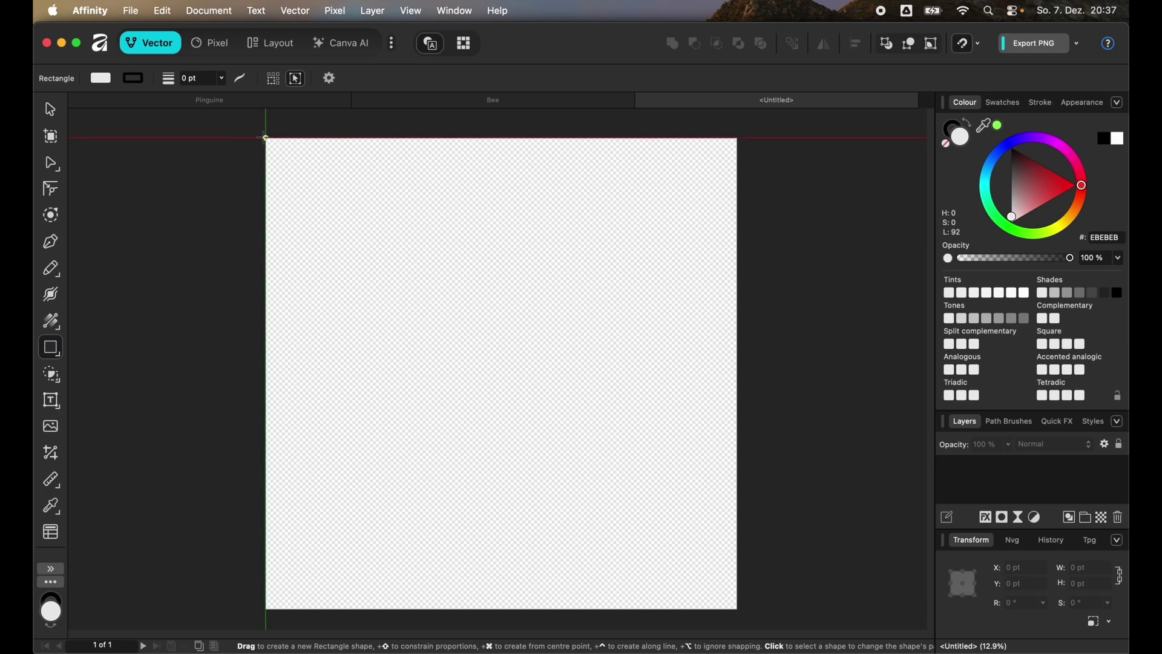
drag(267, 138, 737, 608)
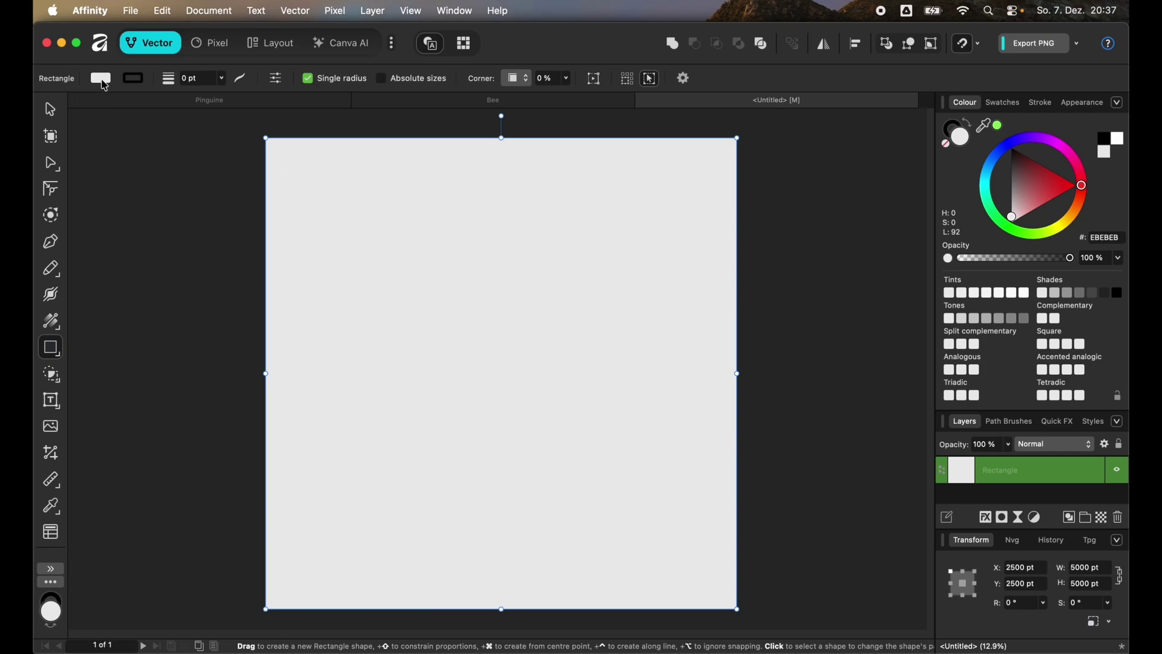
click(101, 78)
click(241, 195)
drag(244, 198, 254, 191)
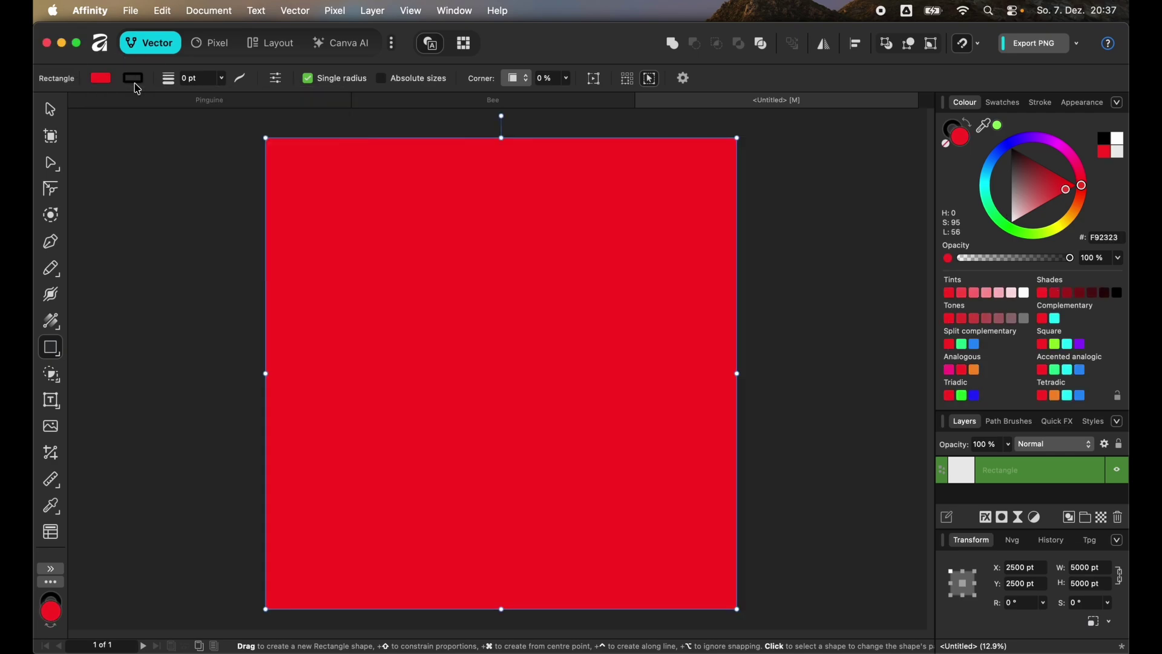
Step: Give the square a 23 pt magenta stroke and reselect it with the Move Tool
click(133, 78)
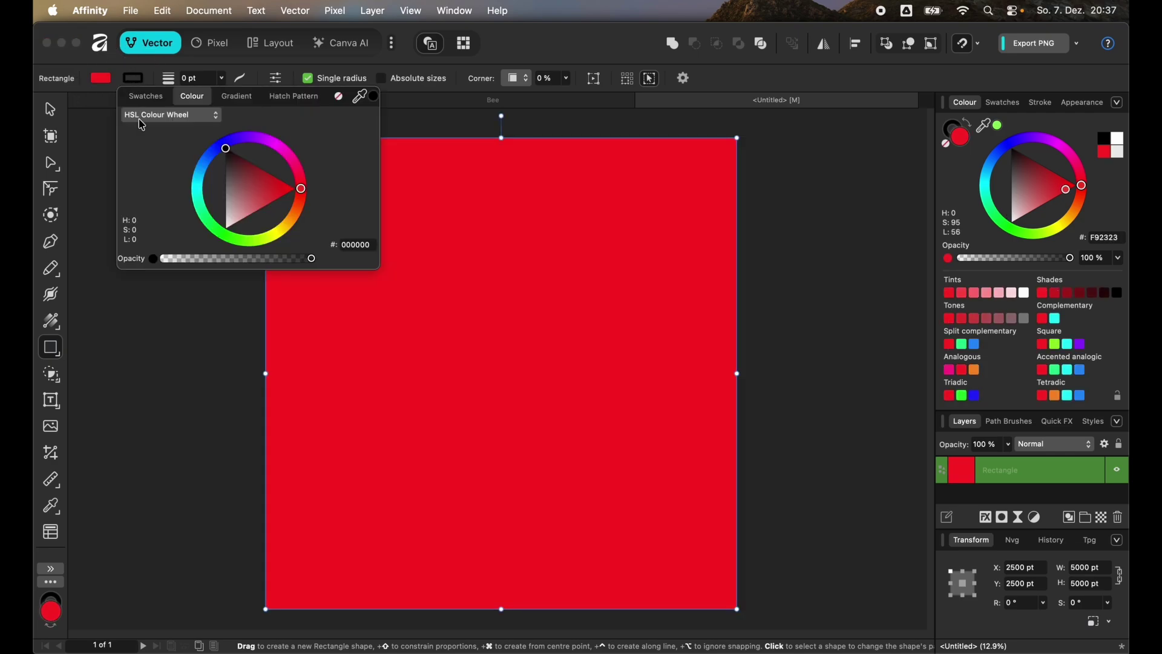
click(283, 151)
click(222, 77)
click(219, 95)
drag(226, 101, 284, 95)
click(185, 190)
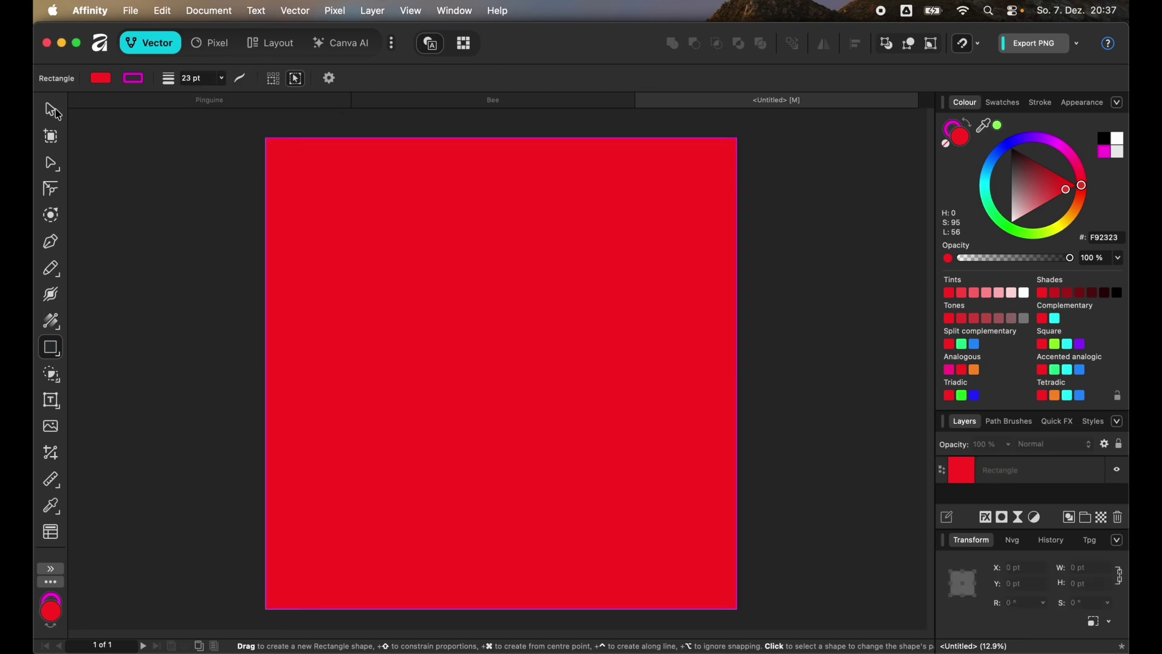
click(51, 109)
click(428, 240)
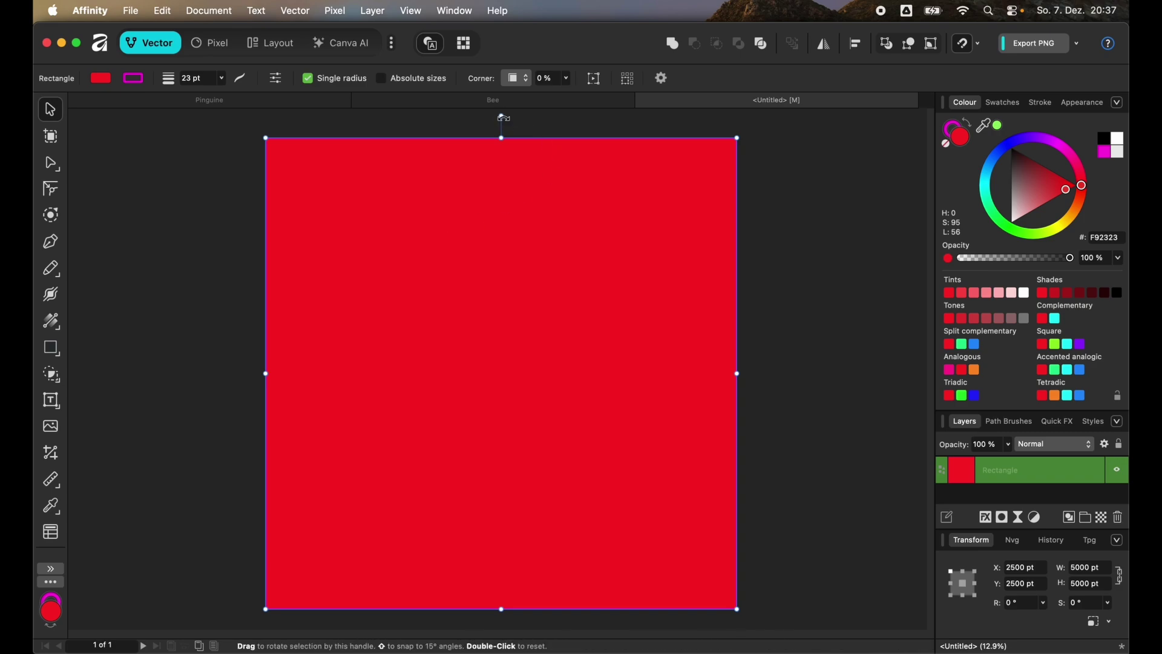
Step: Rotate the square to 45°, then shrink it to 3535.5 pt so its corners snap to the artboard edges
drag(504, 117, 349, 177)
scroll(501, 238, down, 4)
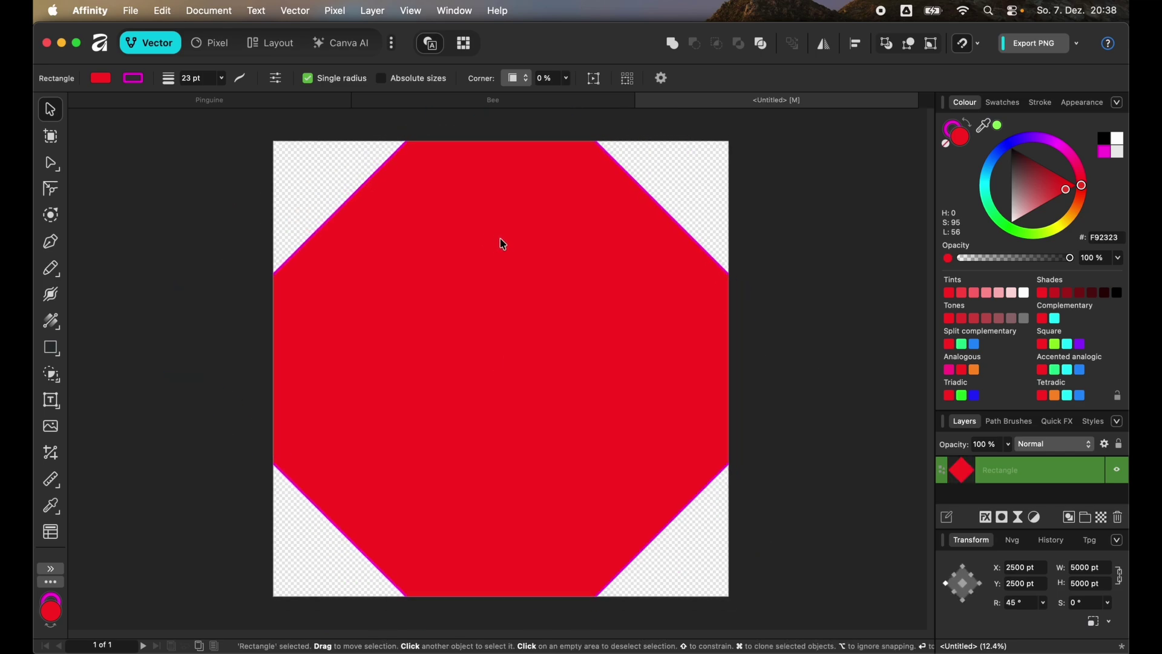
scroll(506, 237, down, 1)
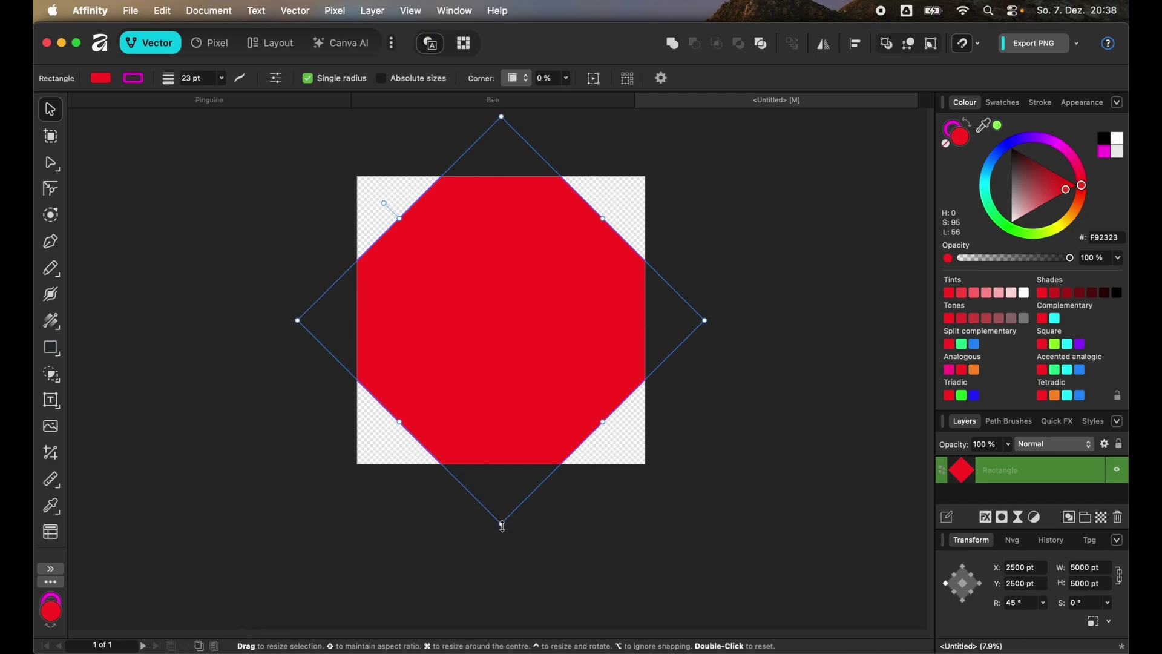
drag(503, 527, 475, 469)
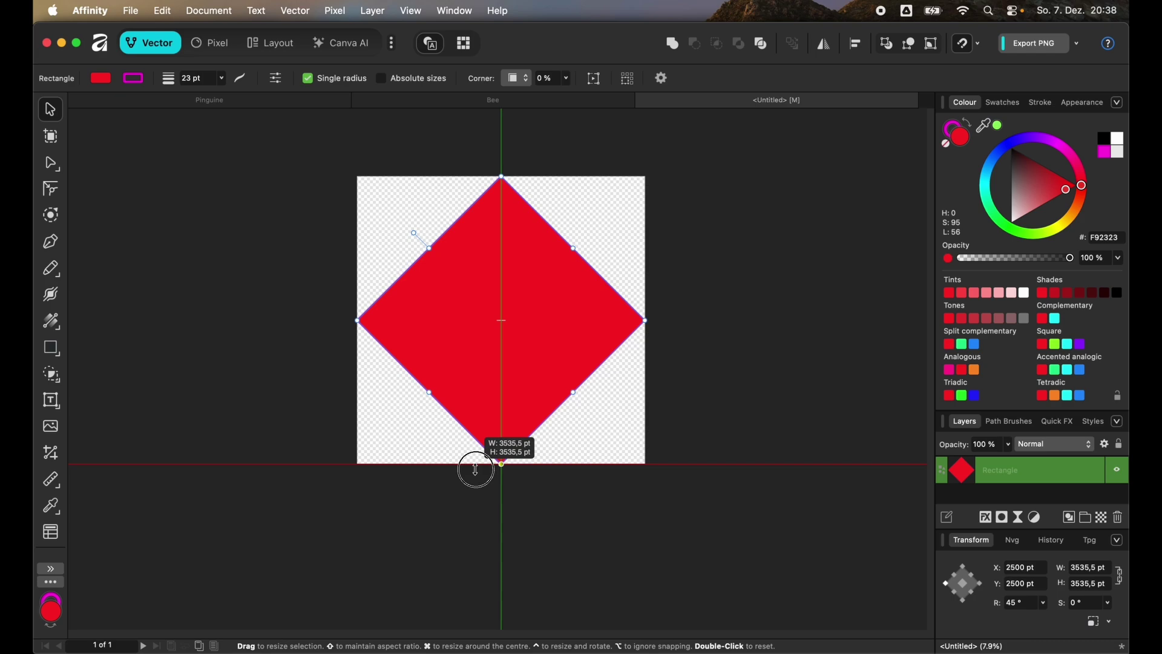
drag(476, 469, 505, 466)
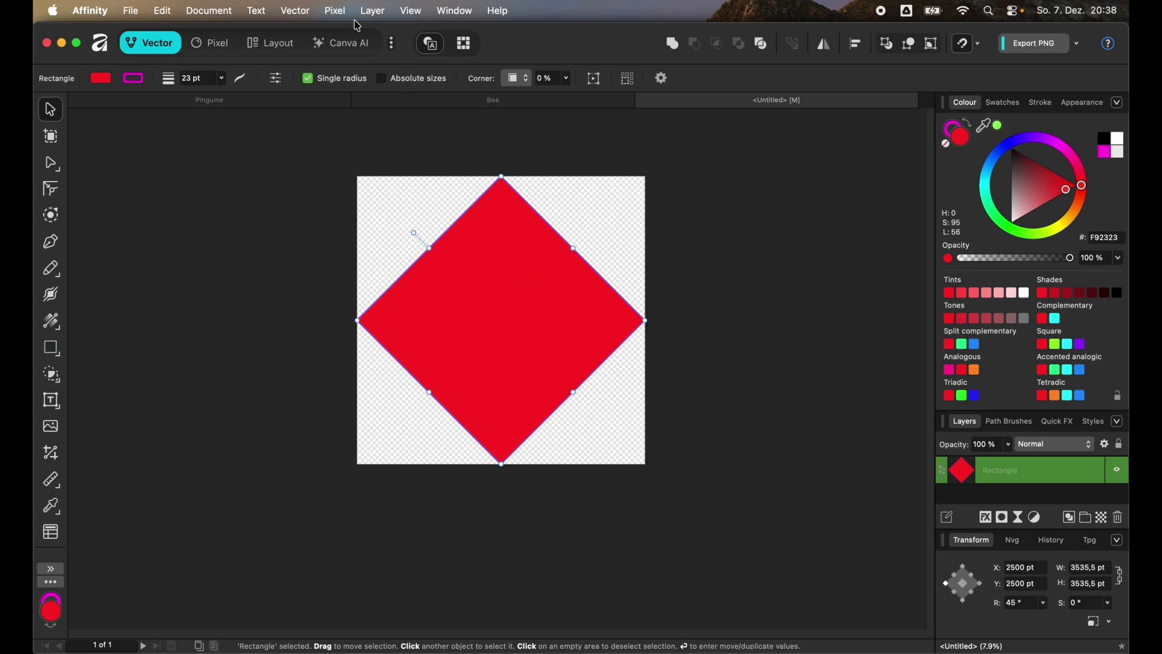
Step: Make the selected red diamond a symbol via Vector > Create Symbol
click(297, 12)
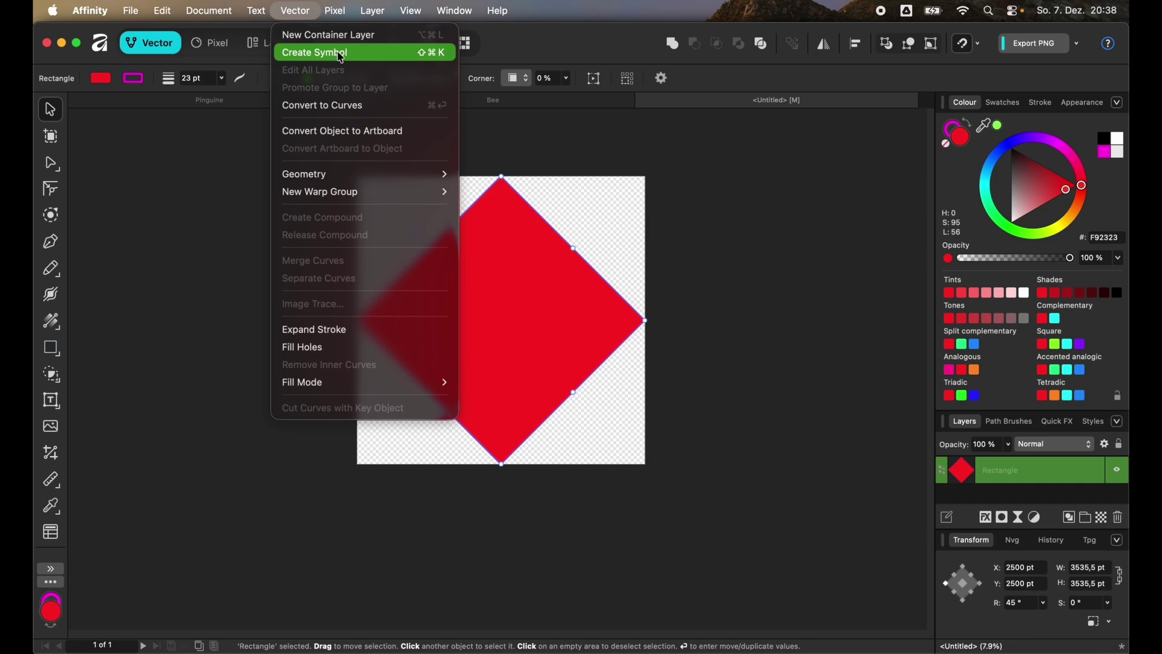
click(357, 58)
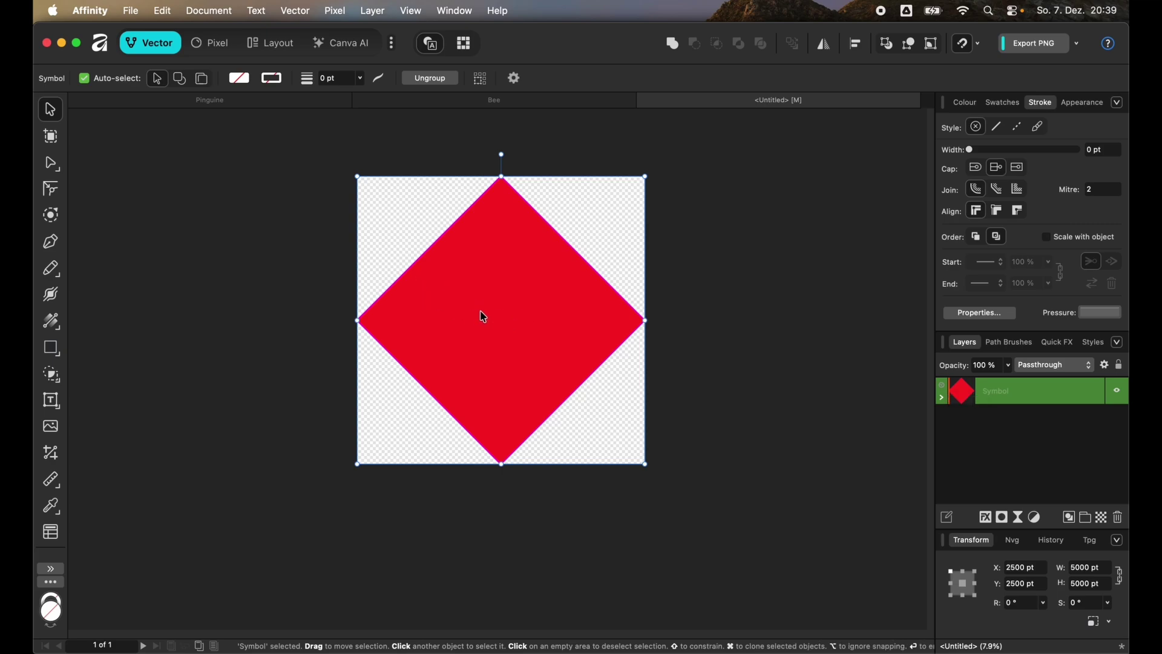
Step: Alt-drag diamond symbol copies edge to edge into a 3 × 3 grid, with View > Clip to Canvas turned off
drag(517, 303, 661, 160)
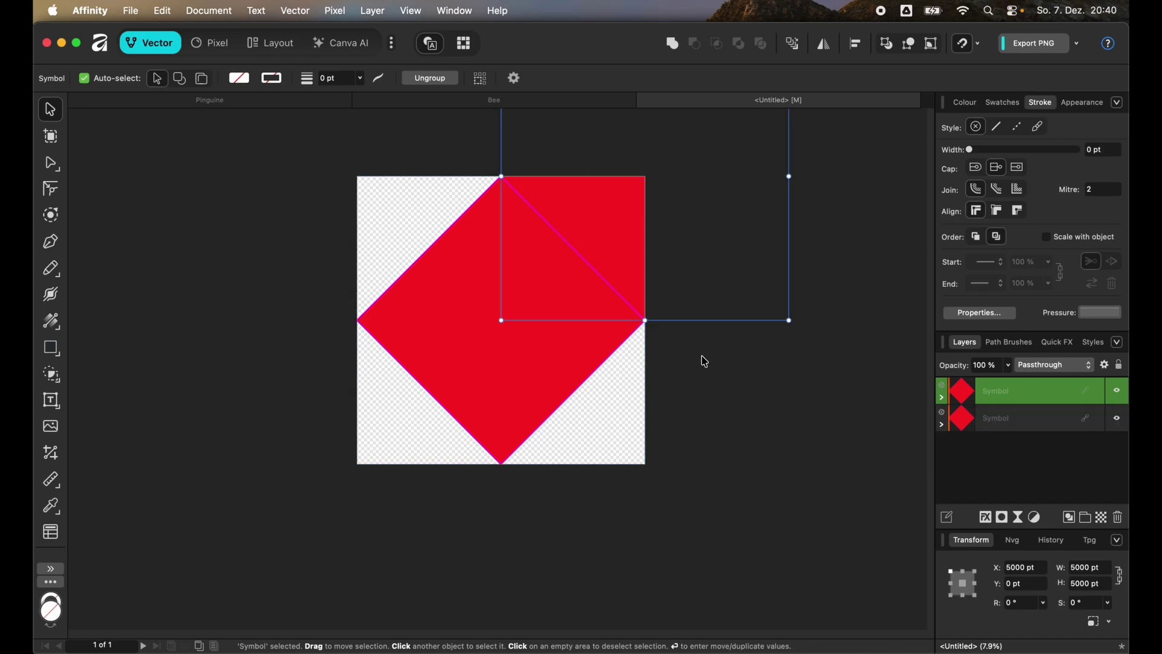
drag(598, 228, 601, 231)
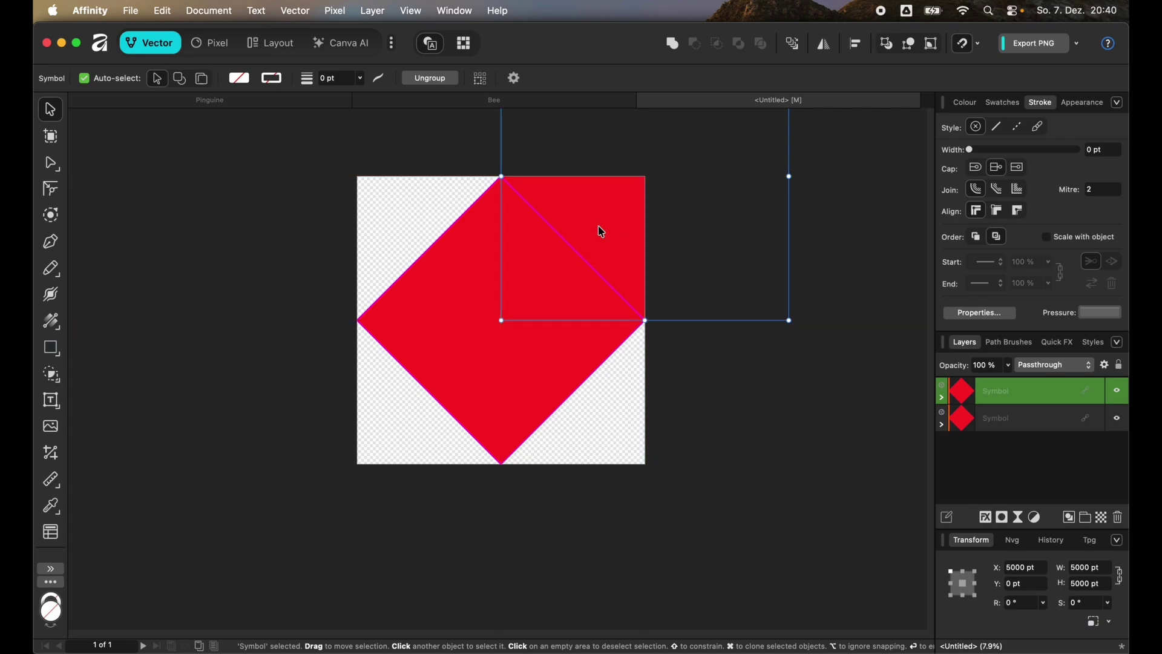
key(super+shift+c)
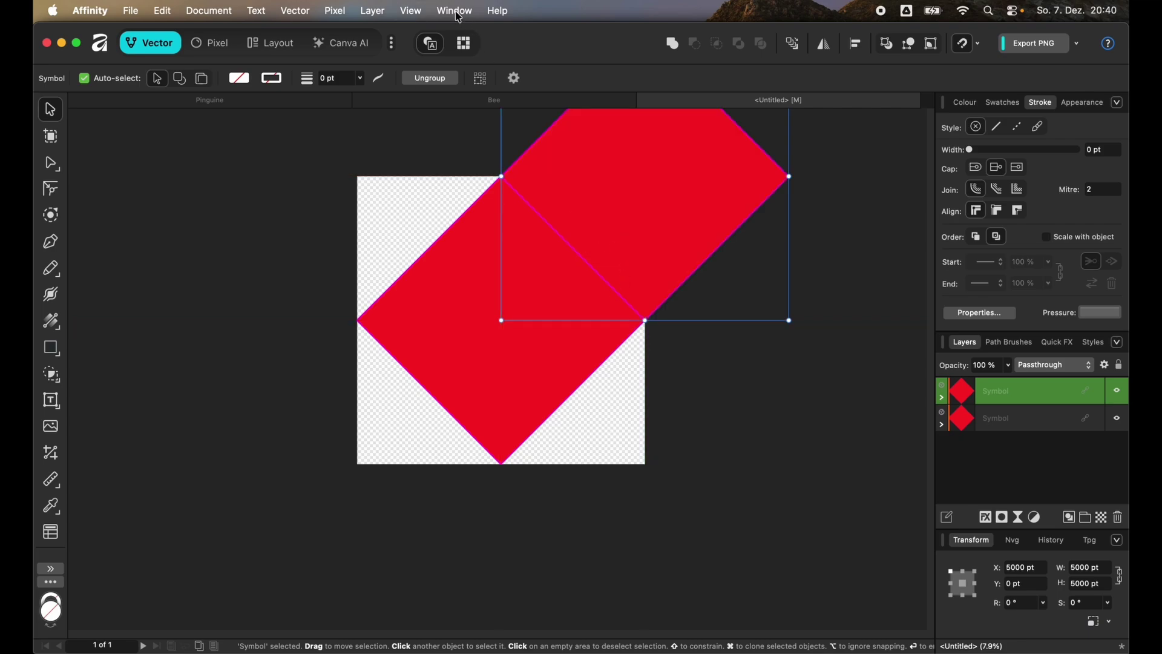
click(455, 12)
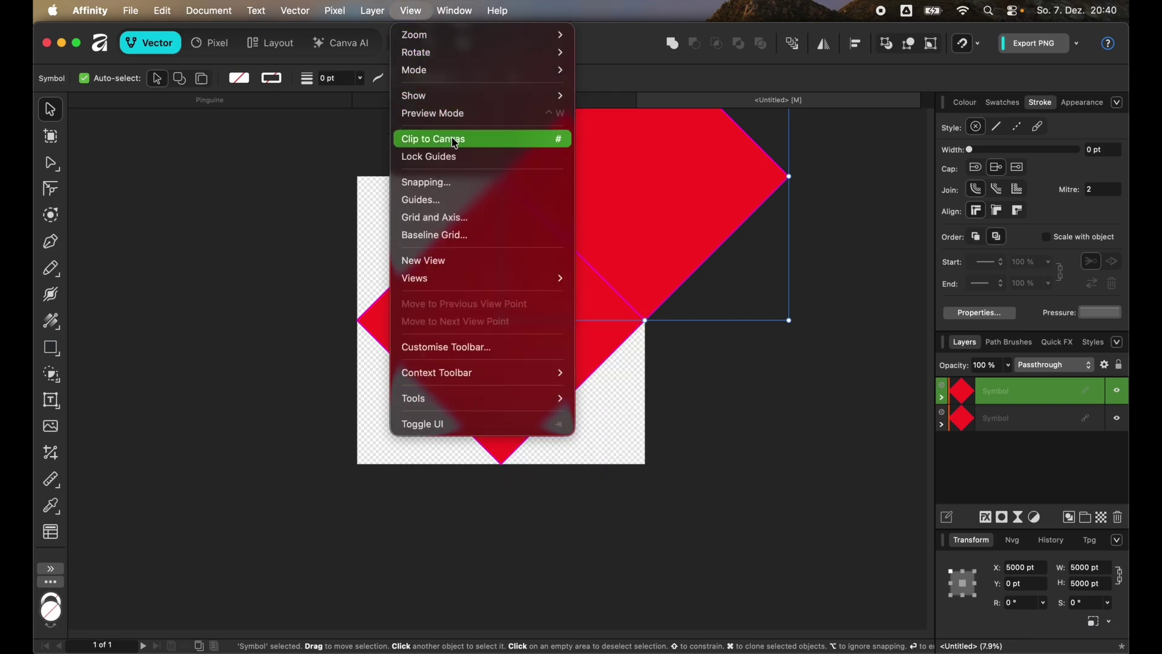
click(662, 244)
scroll(640, 356, down, 3)
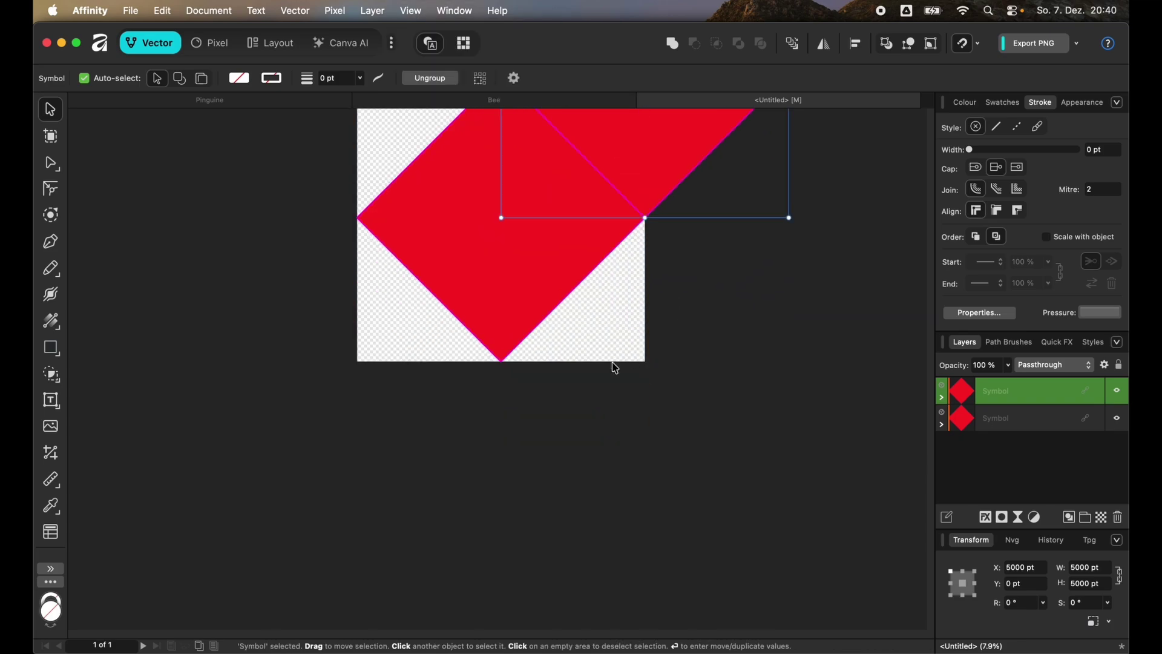
scroll(615, 366, down, 2)
scroll(644, 281, up, 3)
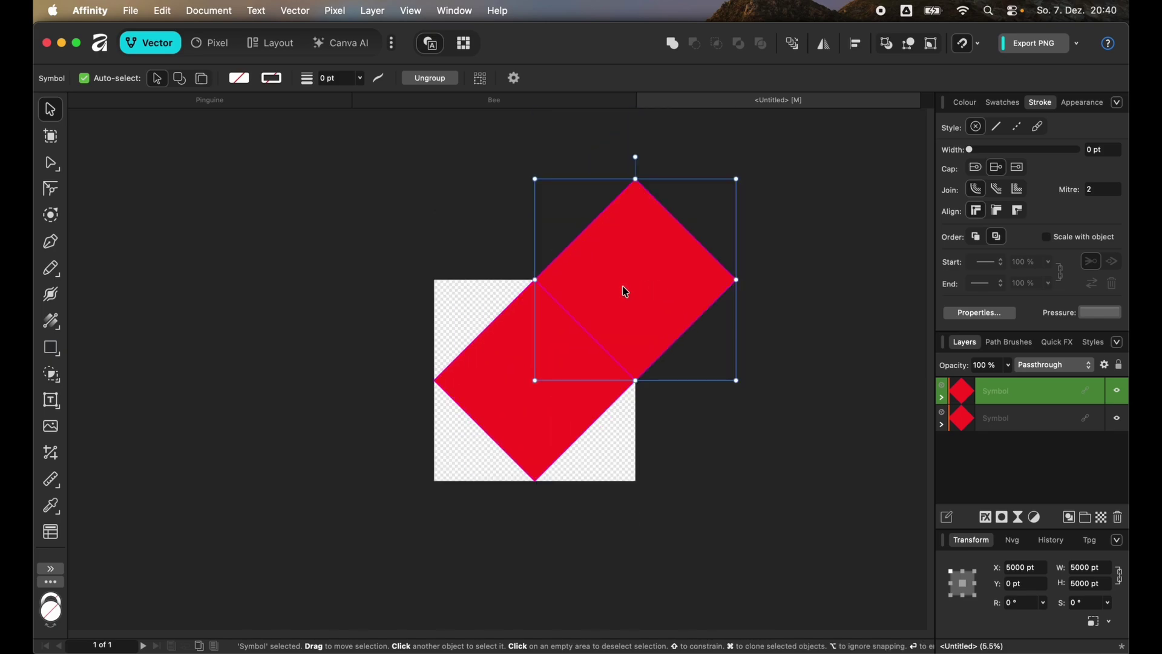
mouse_move(621, 292)
mouse_down()
mouse_move(727, 384)
mouse_move(601, 471)
mouse_move(637, 485)
mouse_move(519, 565)
mouse_move(524, 590)
mouse_move(534, 586)
mouse_move(451, 526)
mouse_move(429, 463)
mouse_move(446, 490)
mouse_move(330, 370)
mouse_move(342, 394)
mouse_up()
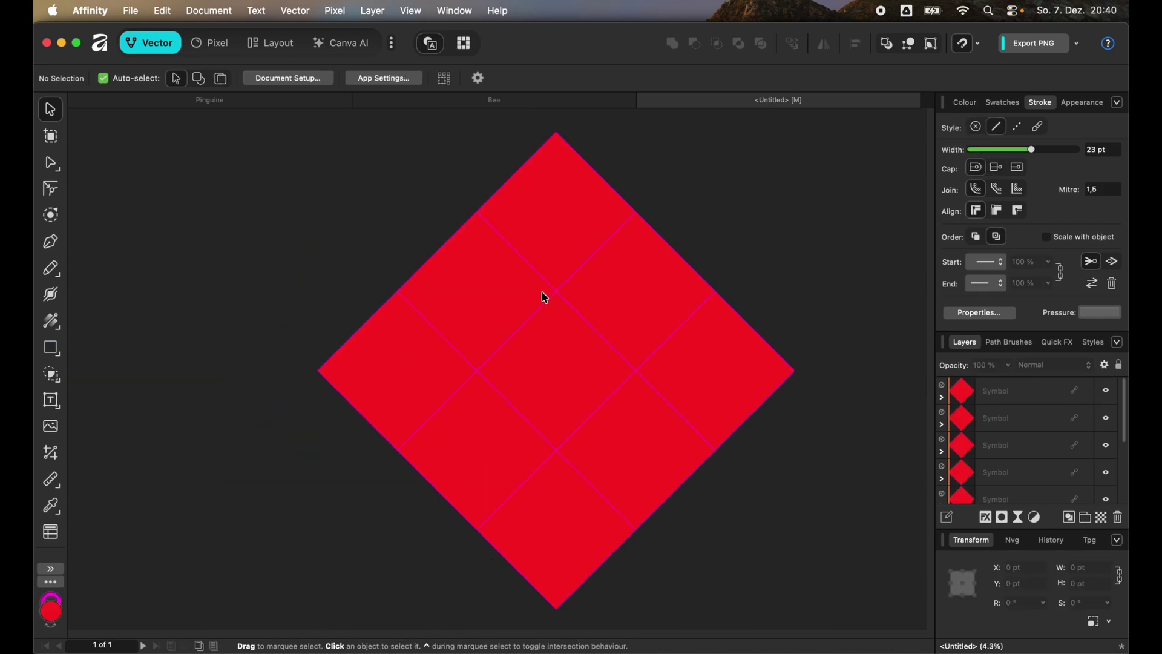
Step: Set the centre diamond symbol's fill to none so only magenta outlines remain
click(548, 376)
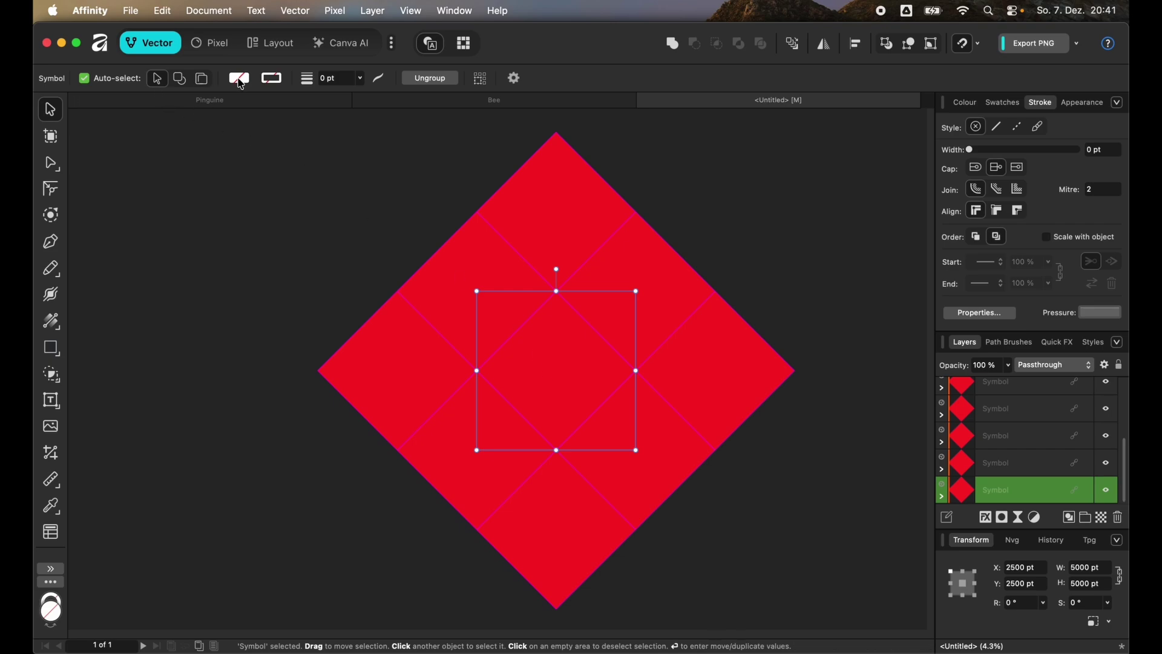
click(239, 78)
click(446, 99)
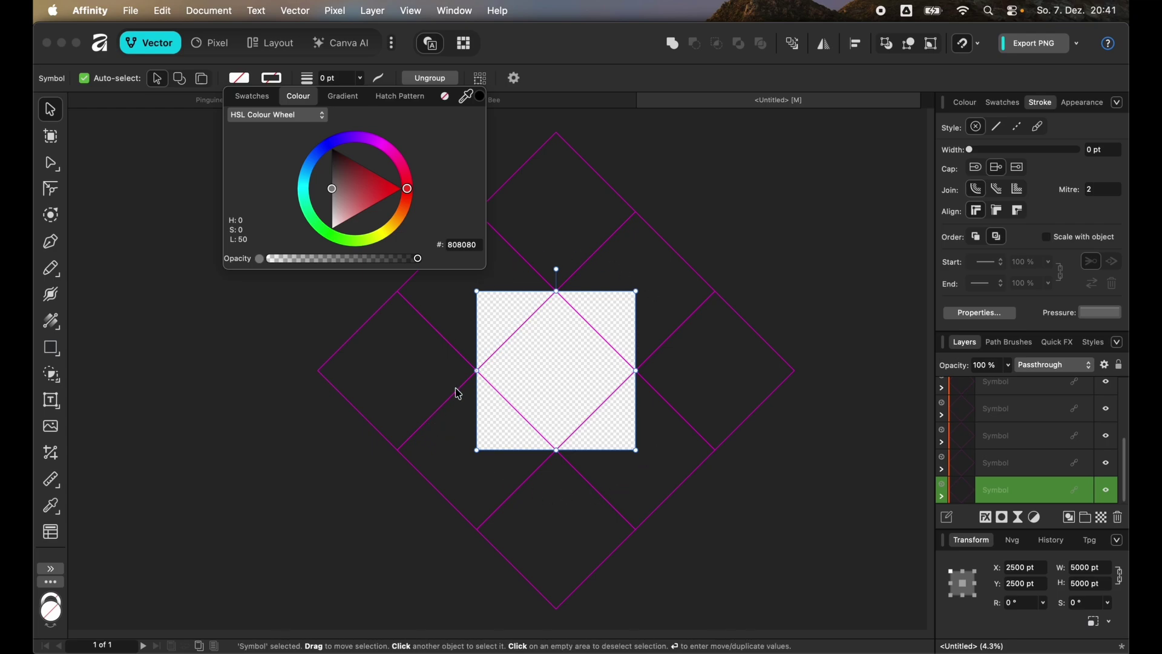
Step: Group the surrounding symbol layers with Cmd+G and lock the group
click(832, 274)
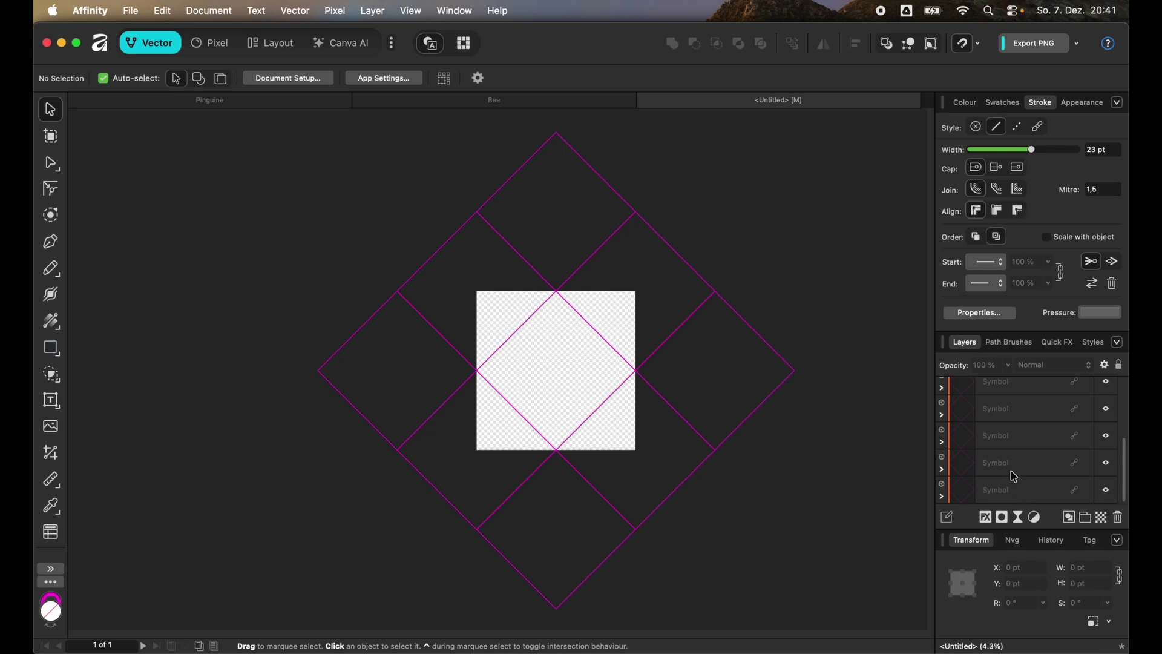
click(1011, 471)
scroll(1004, 441, up, 5)
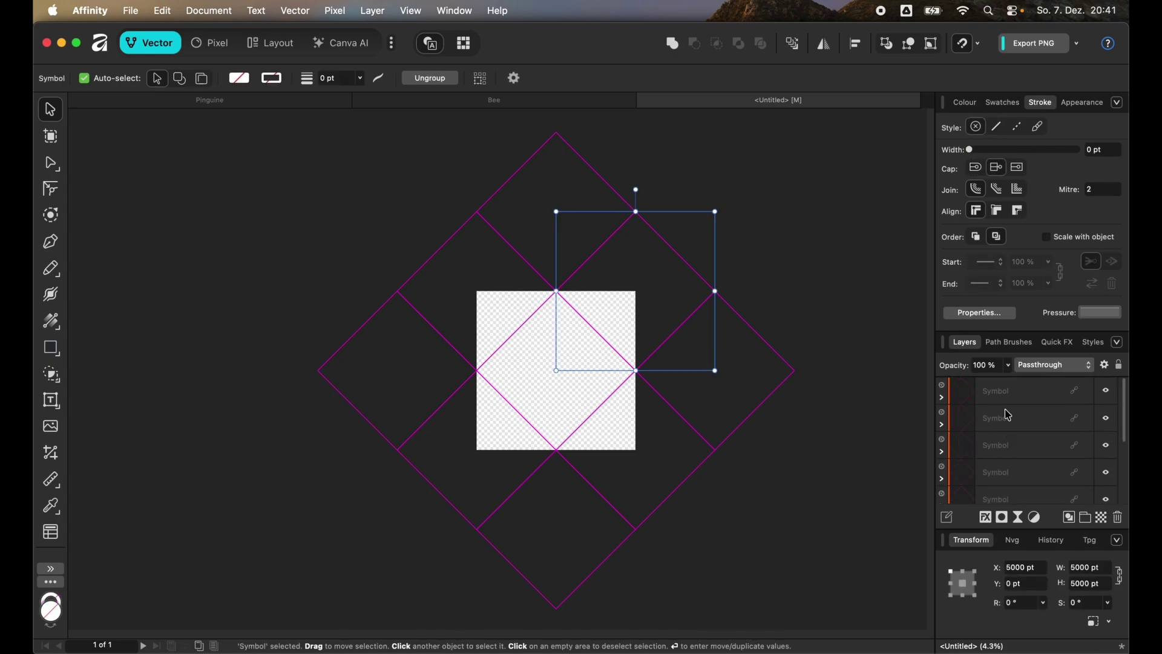
shift+click(1008, 389)
key(super+g)
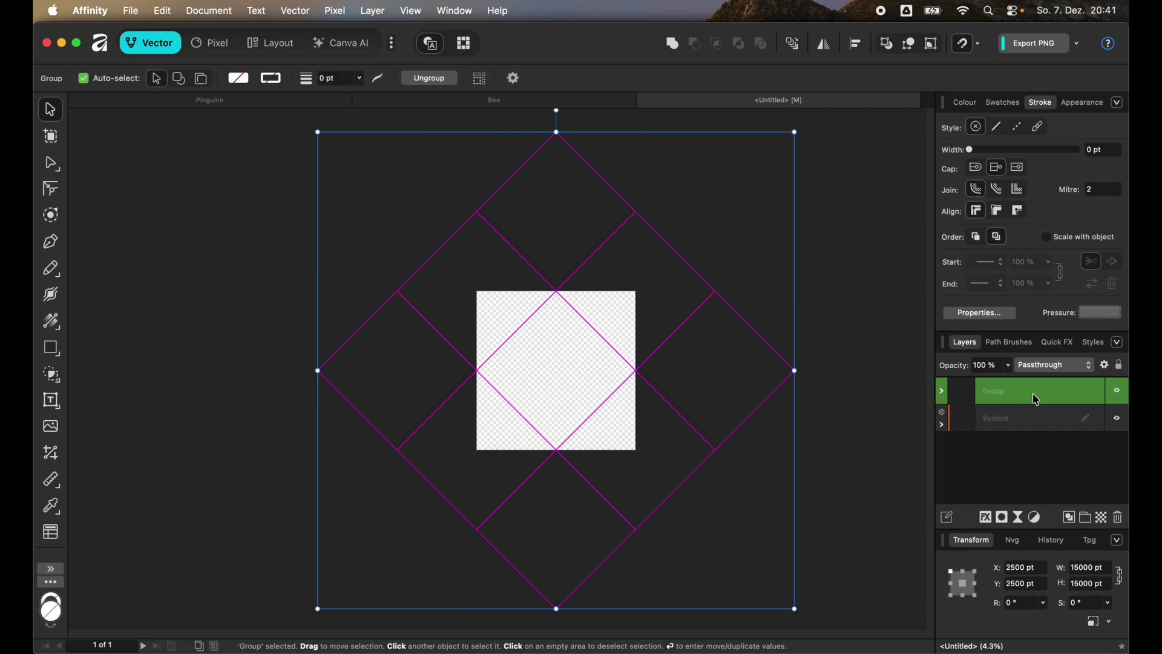
click(1097, 391)
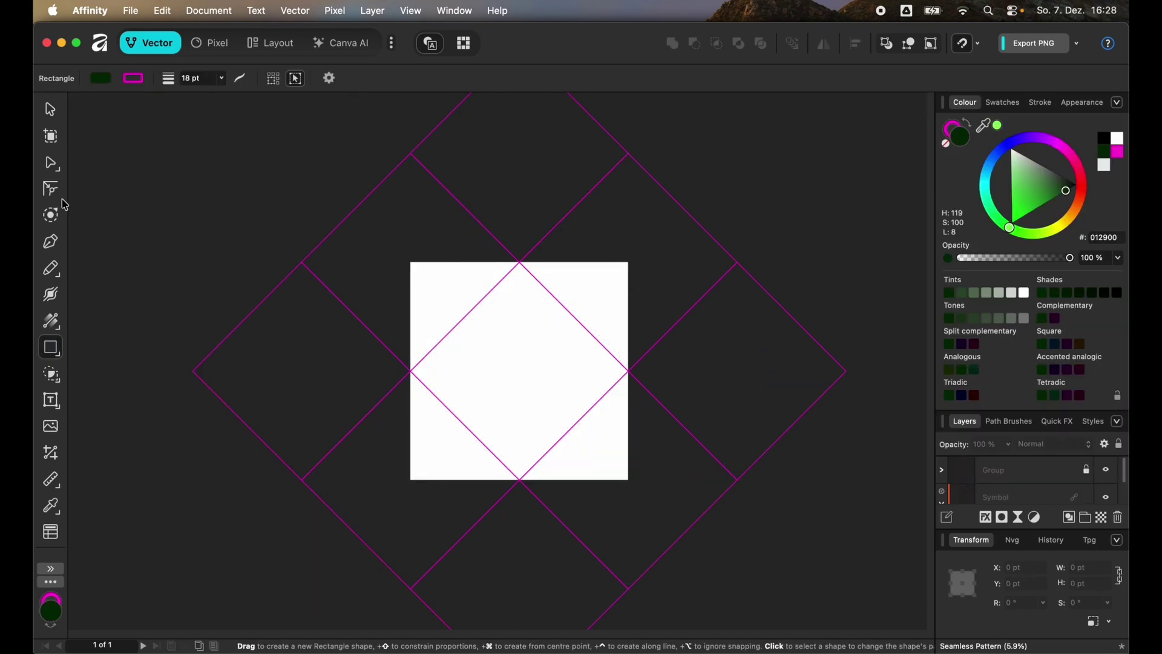
Step: Save As Seamless Pattern.af in Downloads, replacing the existing file
click(131, 11)
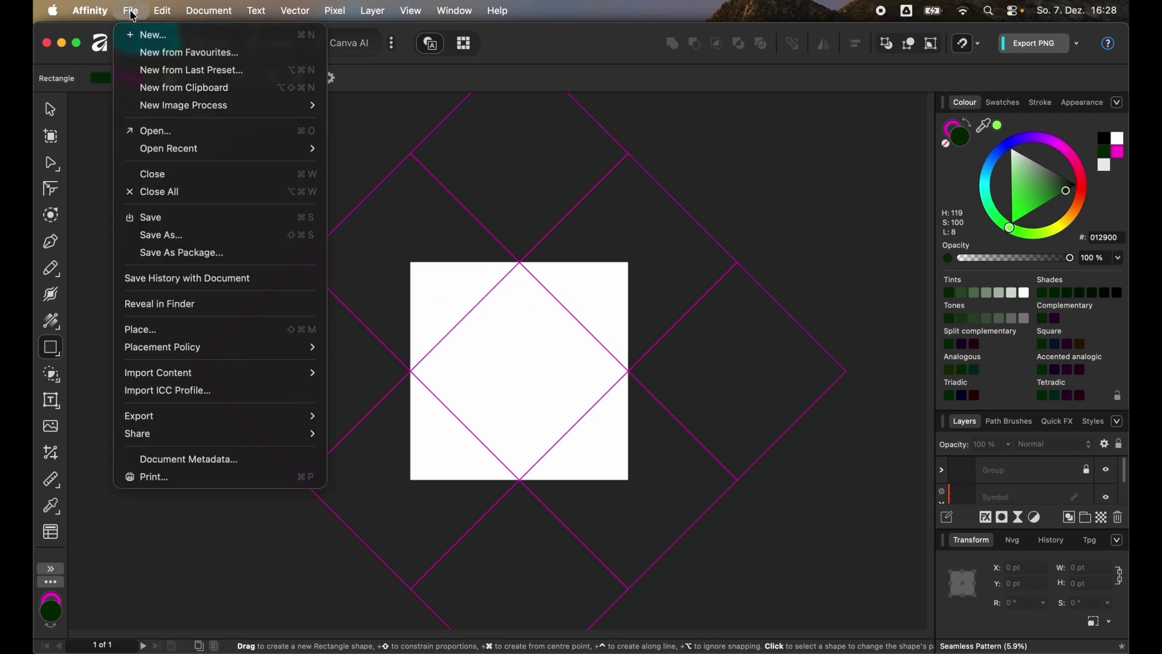
click(187, 237)
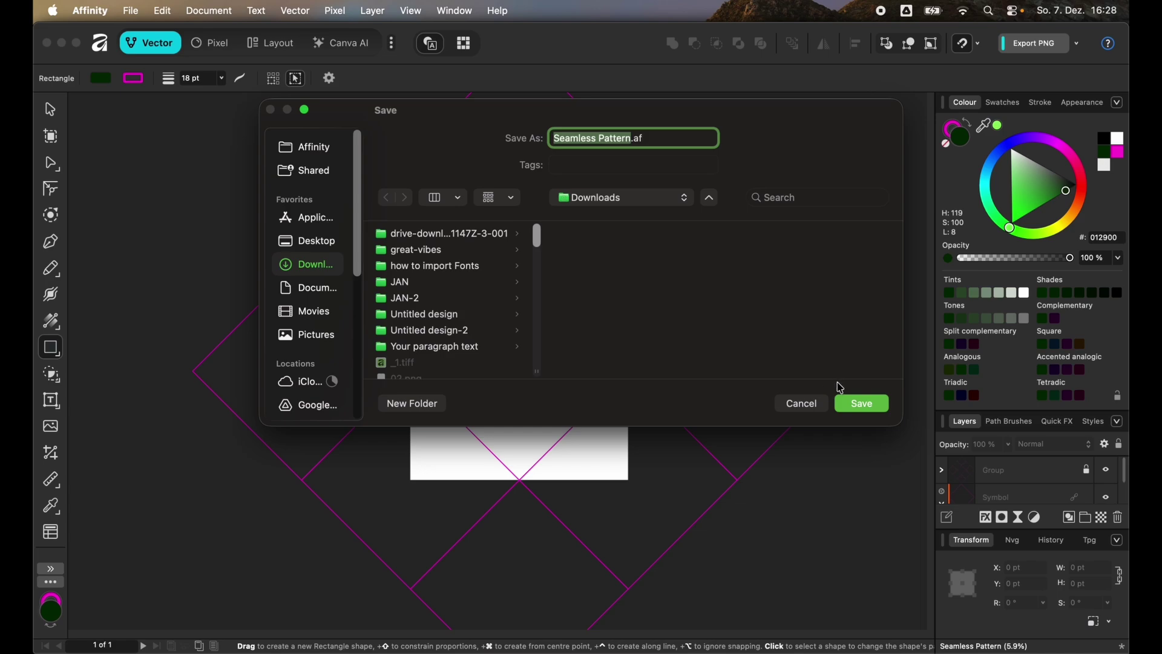
click(862, 404)
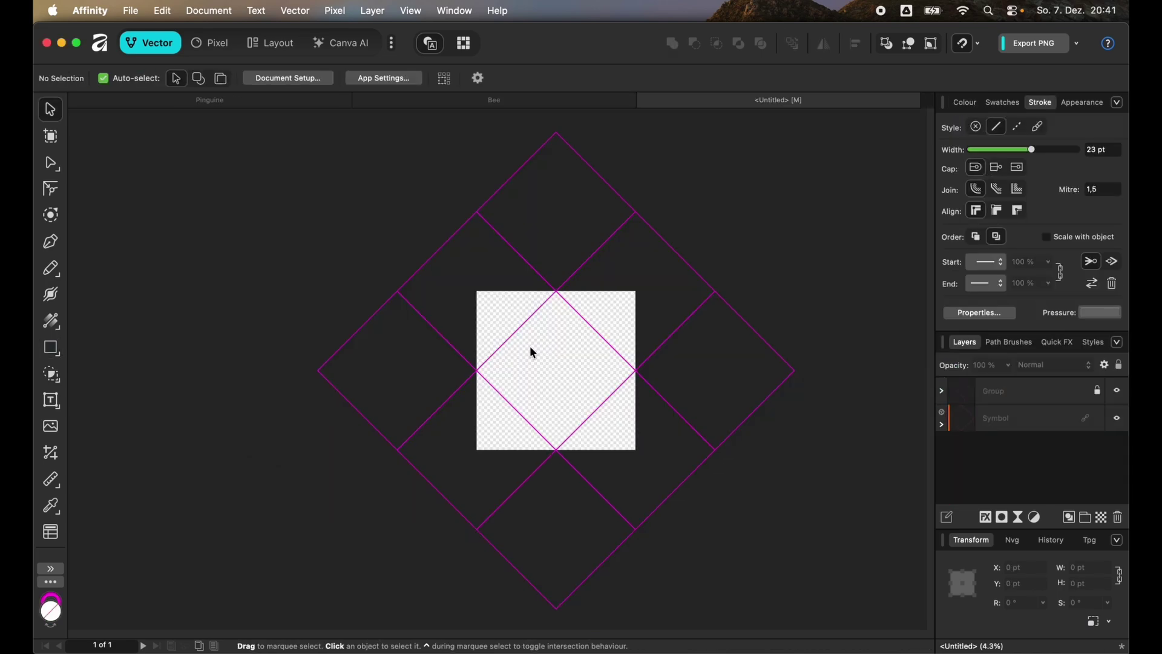
Step: Zoom in, check the Stock panel, and switch to the Bee document tab
scroll(533, 353, up, 5)
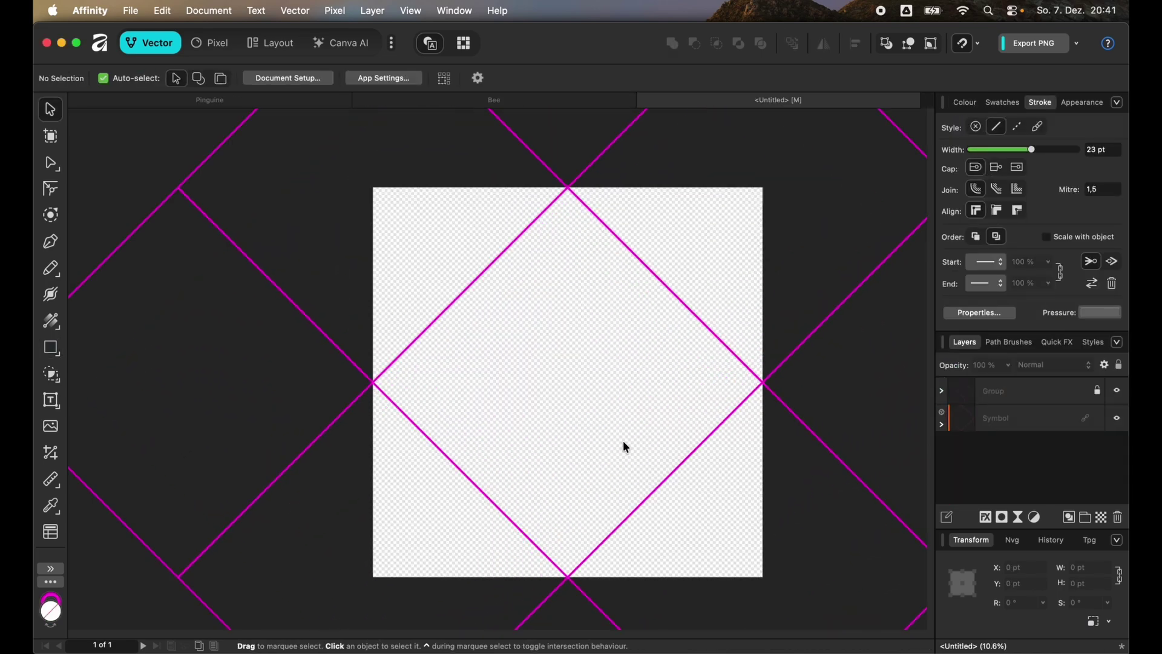
scroll(625, 444, up, 2)
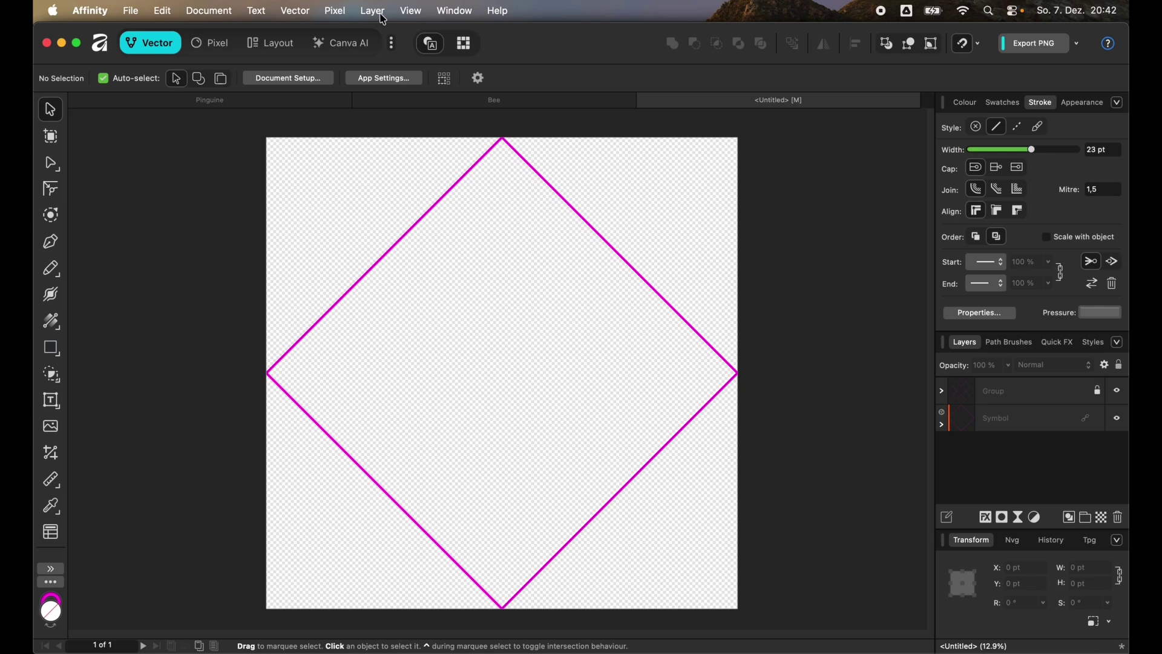
click(454, 11)
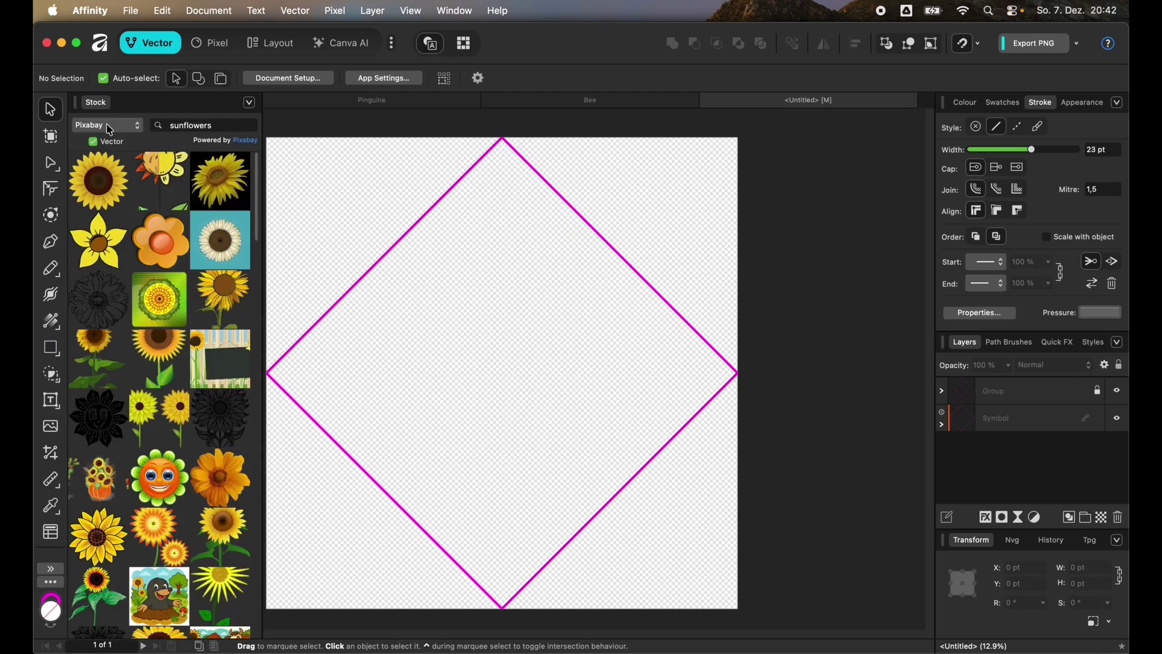
click(493, 100)
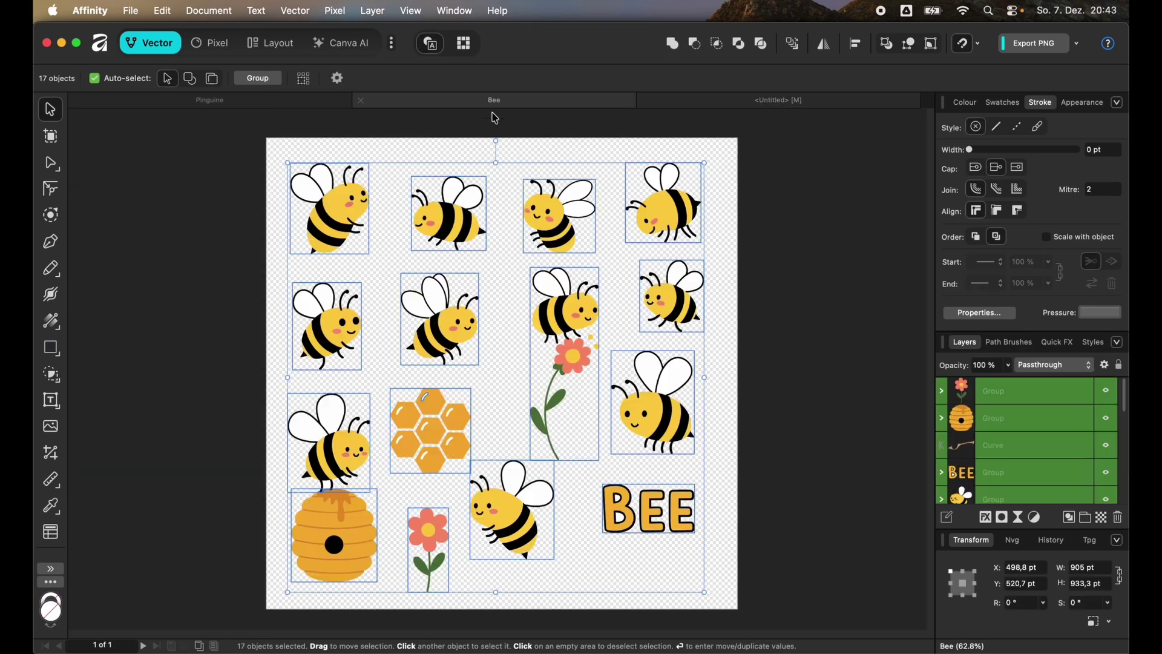
Step: Copy all bee illustrations into the Untitled tile document, centre them on the diamond and enlarge them
click(208, 176)
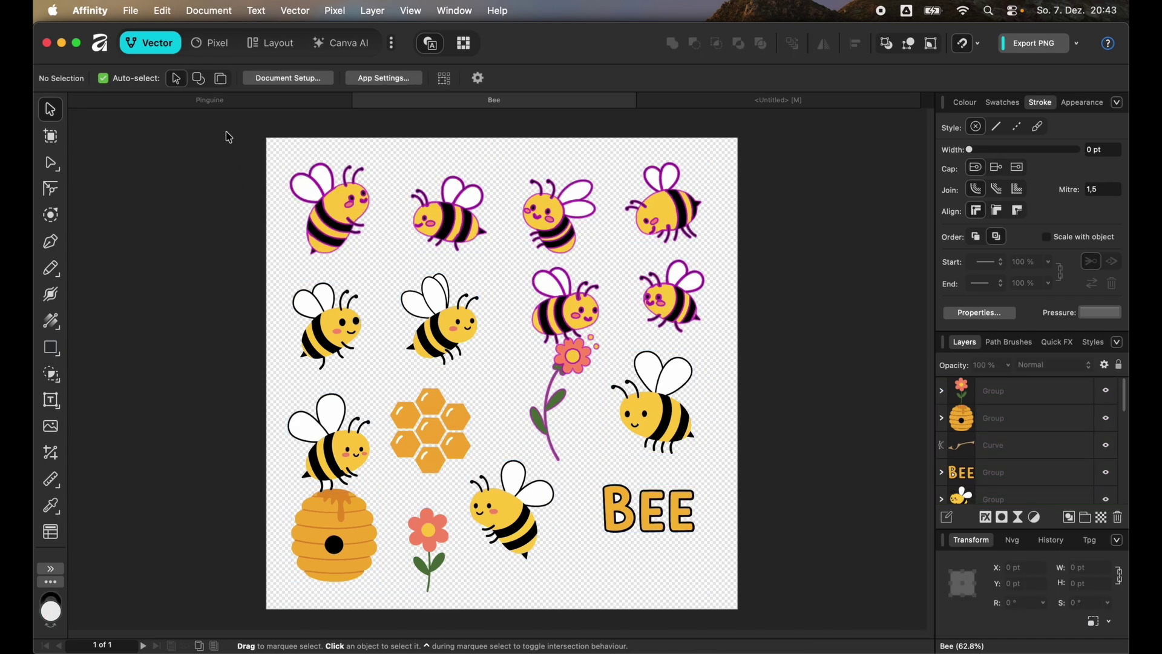
drag(225, 131, 826, 635)
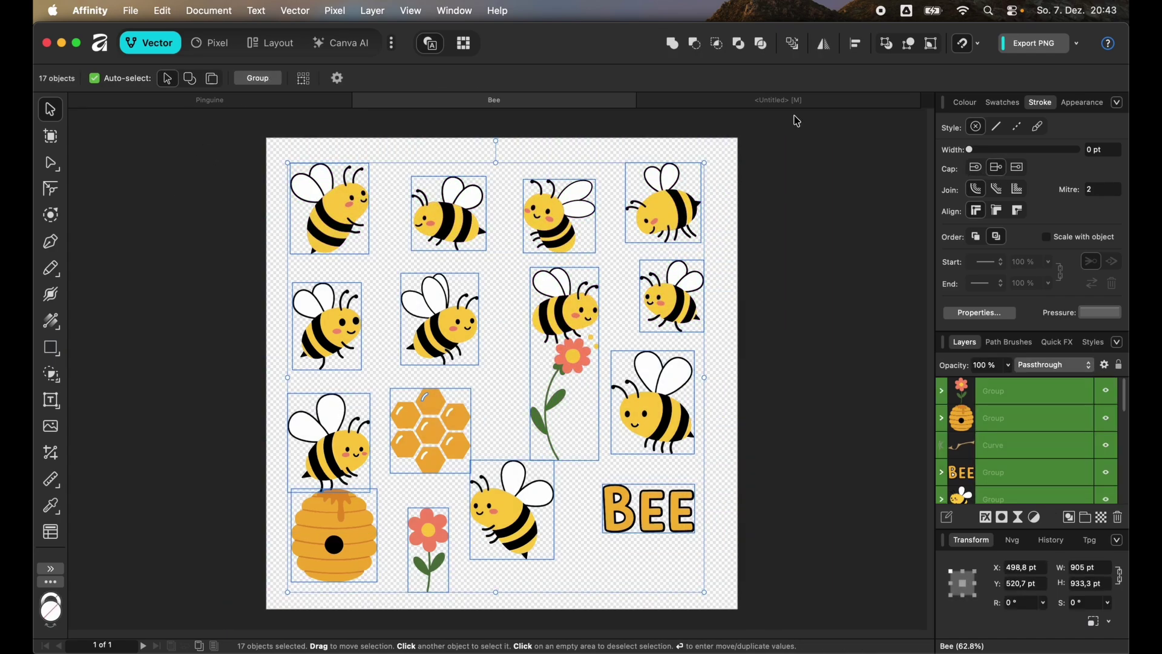
click(781, 100)
key(cmd+v)
drag(337, 200, 510, 369)
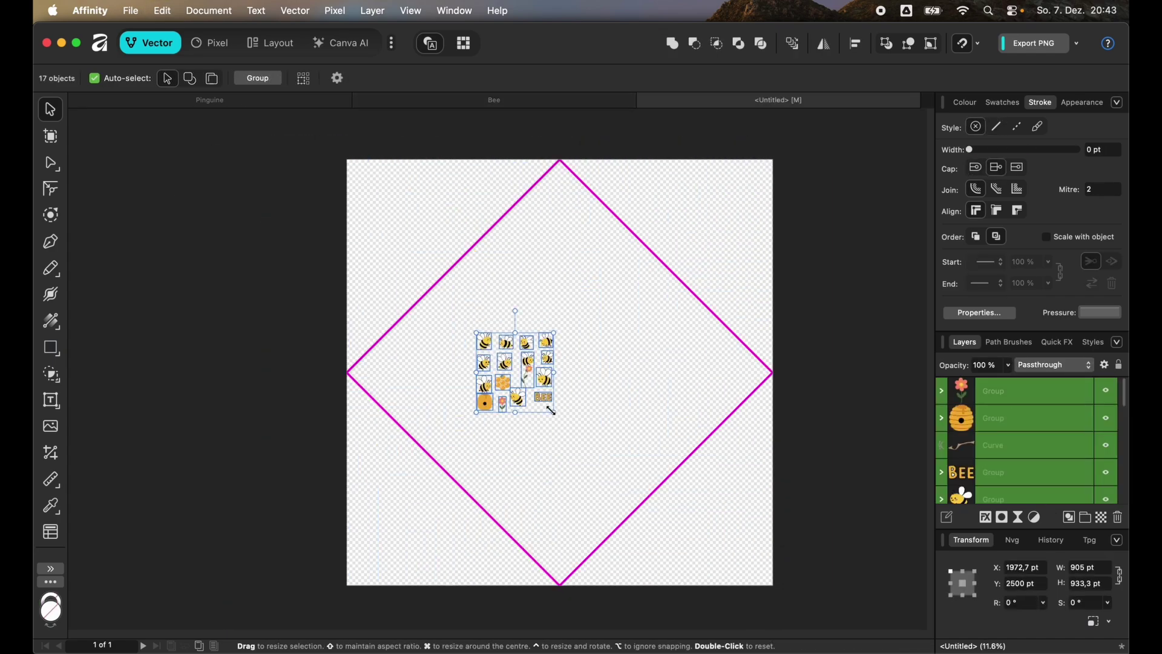
drag(552, 416, 720, 535)
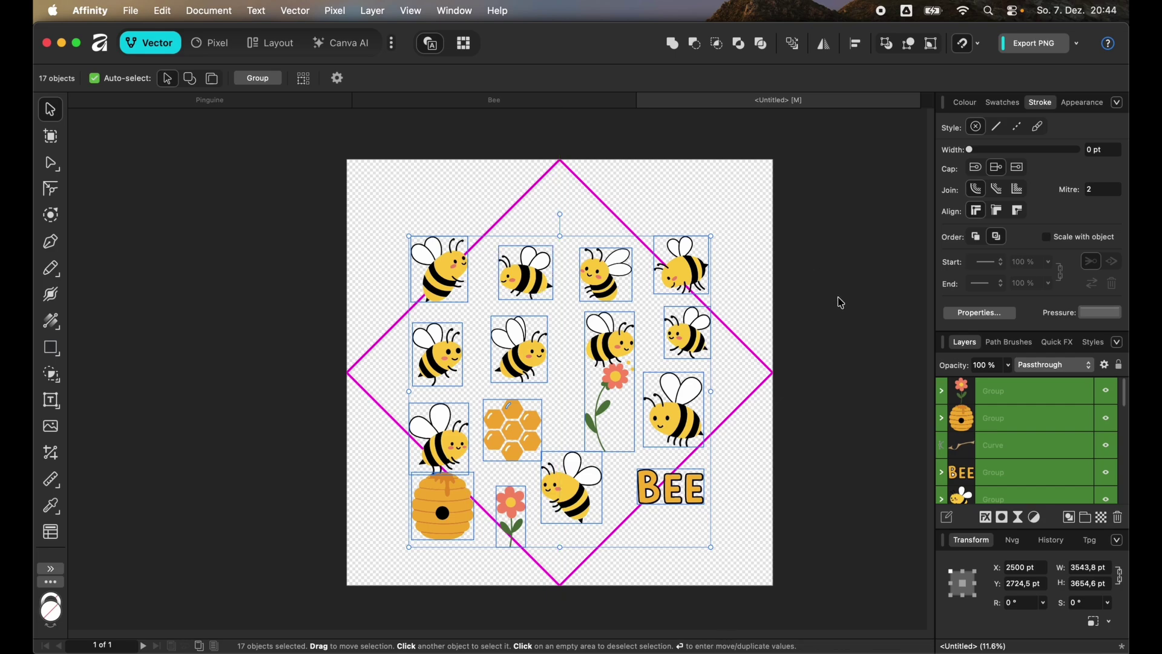
Step: Rearrange individual bees and the honeycomb to spread them across the diamond
click(849, 419)
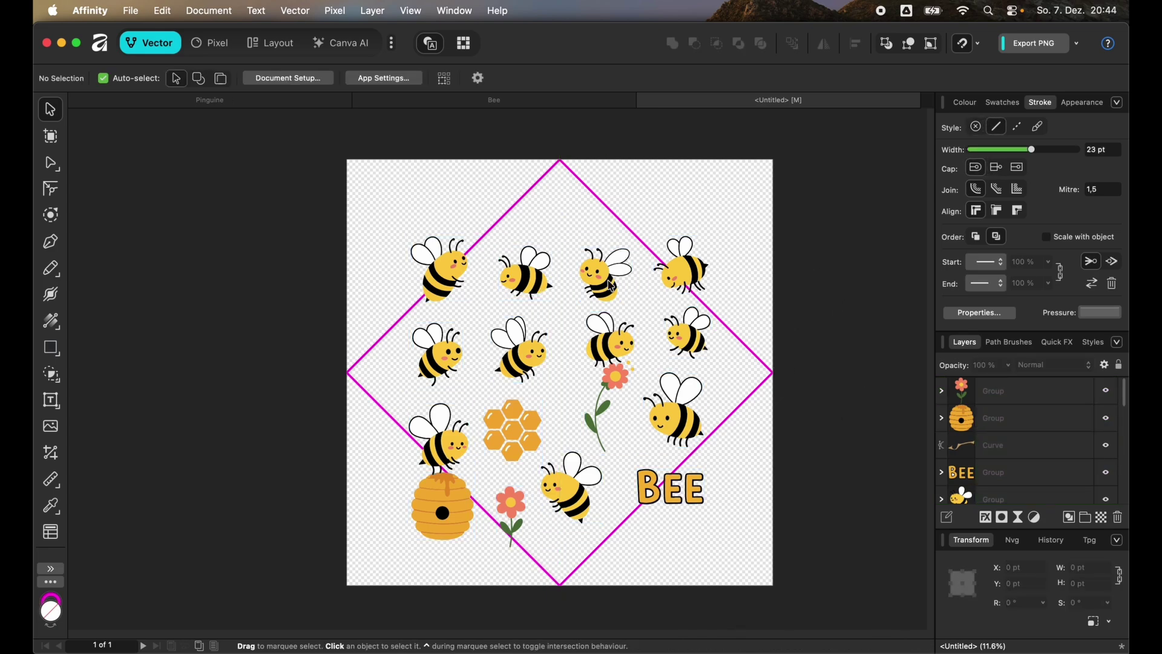
click(613, 282)
drag(613, 282, 598, 235)
click(526, 282)
click(443, 287)
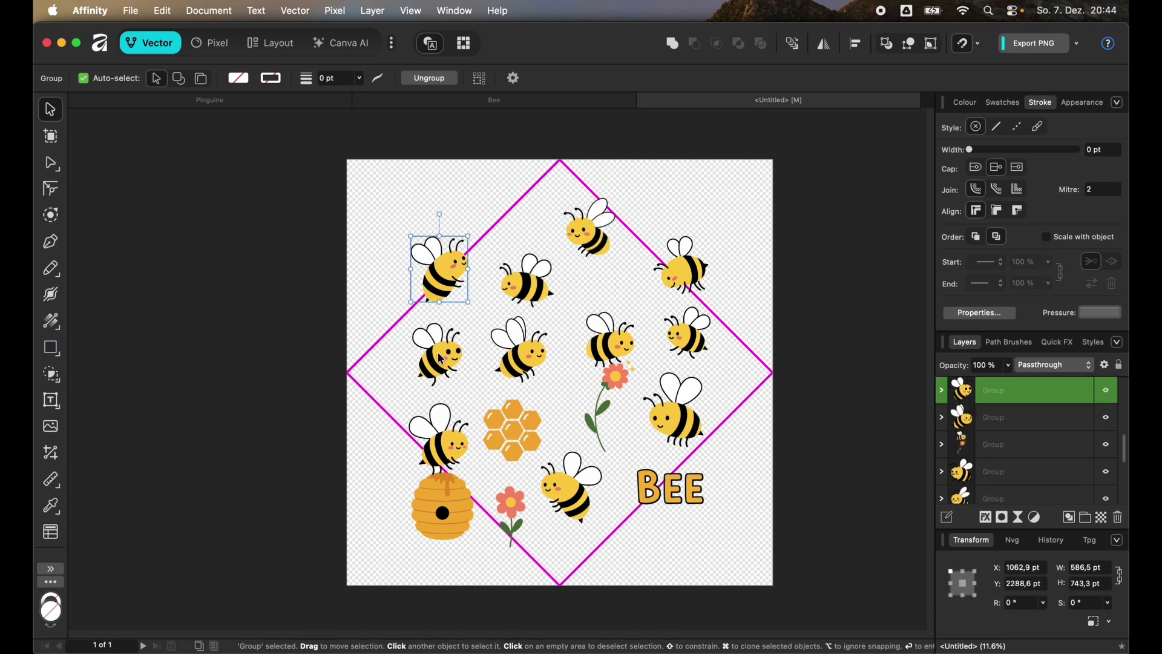
drag(445, 358, 414, 364)
drag(525, 372, 586, 412)
drag(508, 422, 524, 219)
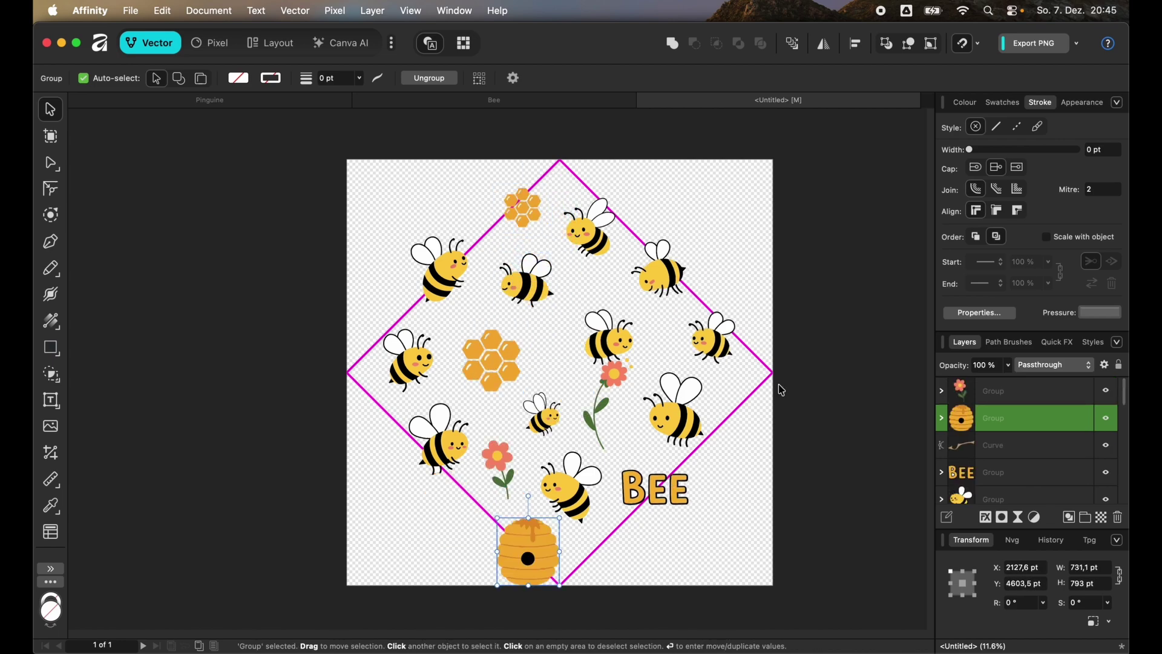
Step: Select all pasted bee, flower and honeycomb groups and move their layers into the Symbol
click(994, 392)
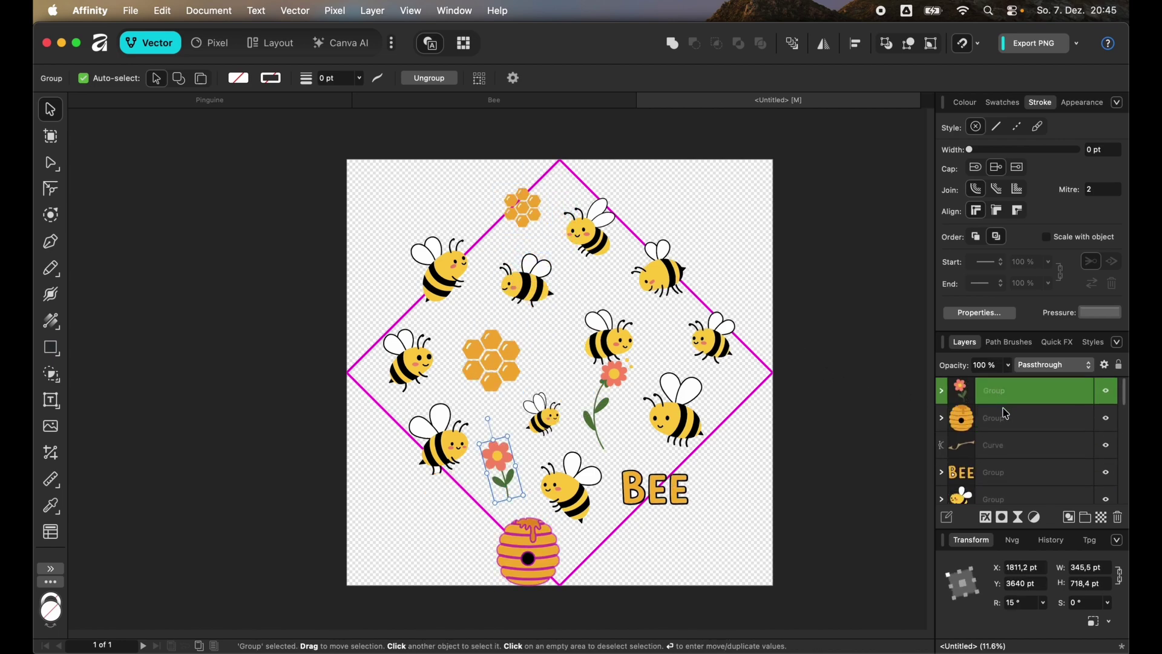
scroll(1007, 415, down, 3)
scroll(1006, 416, down, 5)
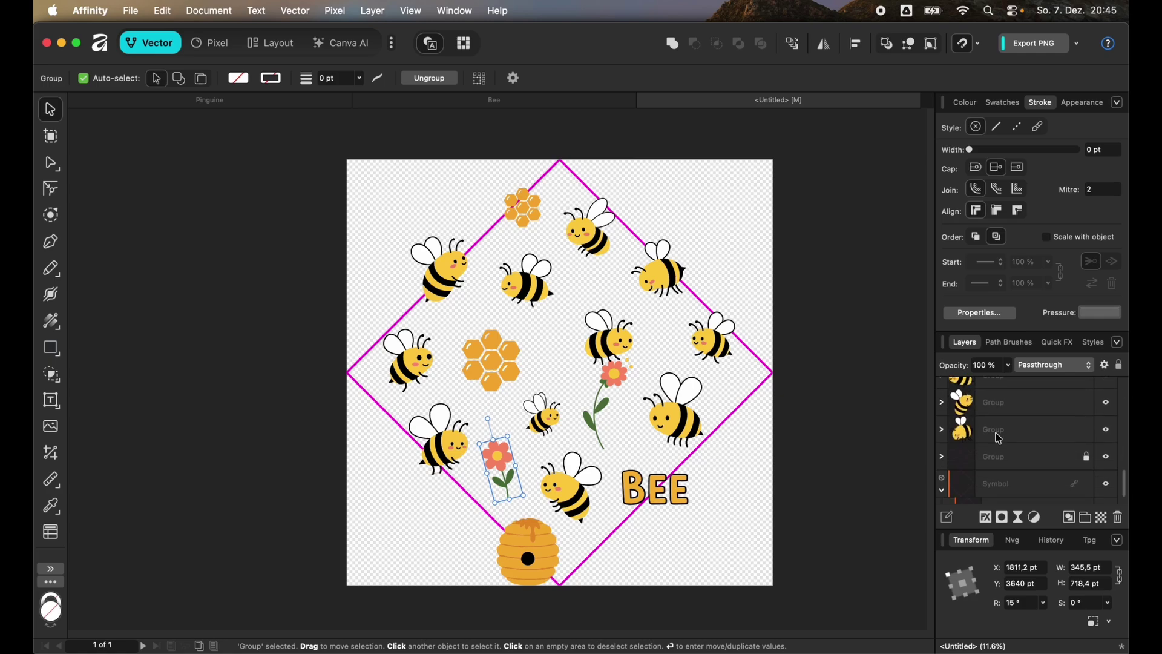
shift+click(1015, 437)
drag(1007, 433, 1042, 488)
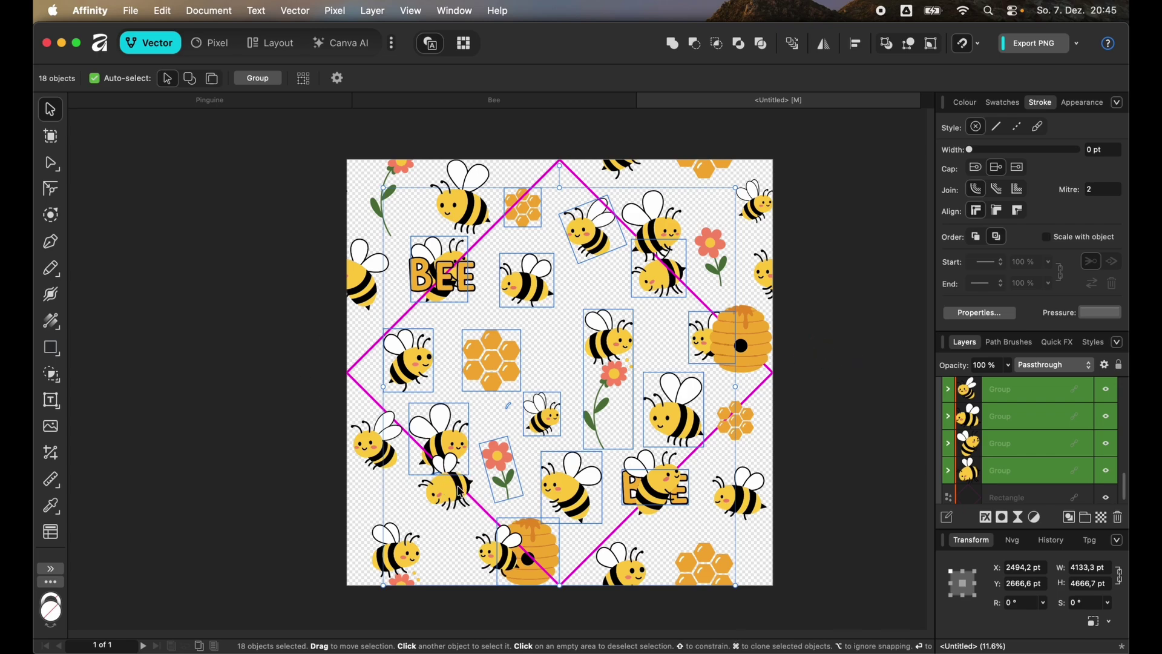
Step: Inside the symbol, move the bee hidden behind the BEE lettering down into an empty gap
click(449, 285)
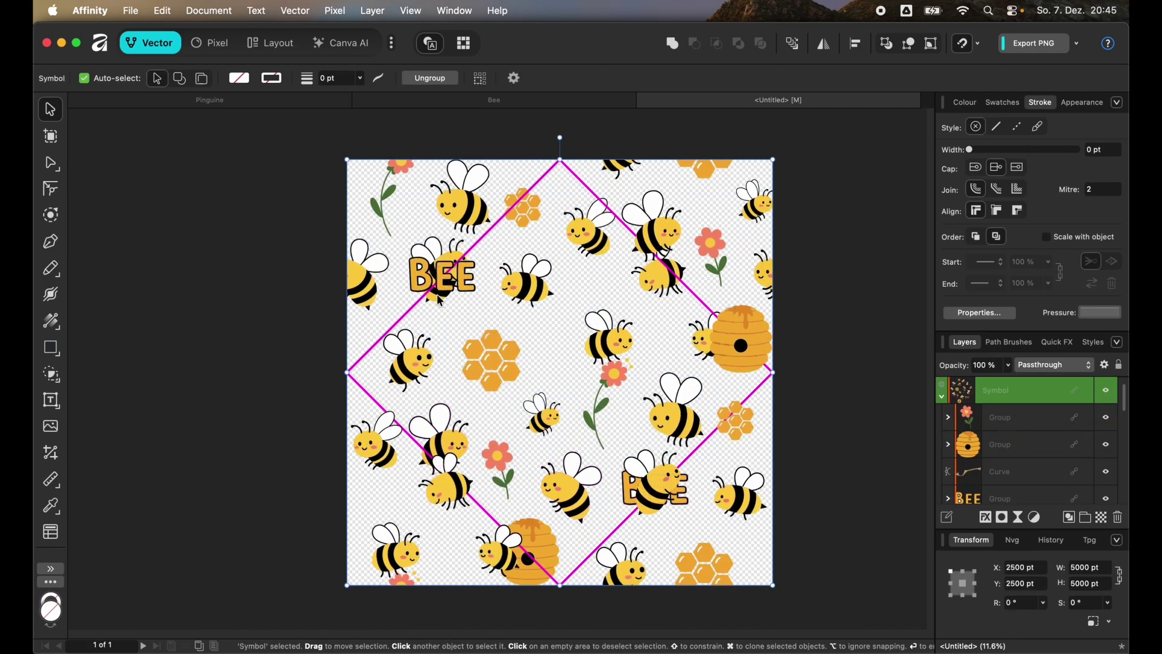
double_click(436, 295)
drag(431, 293, 425, 357)
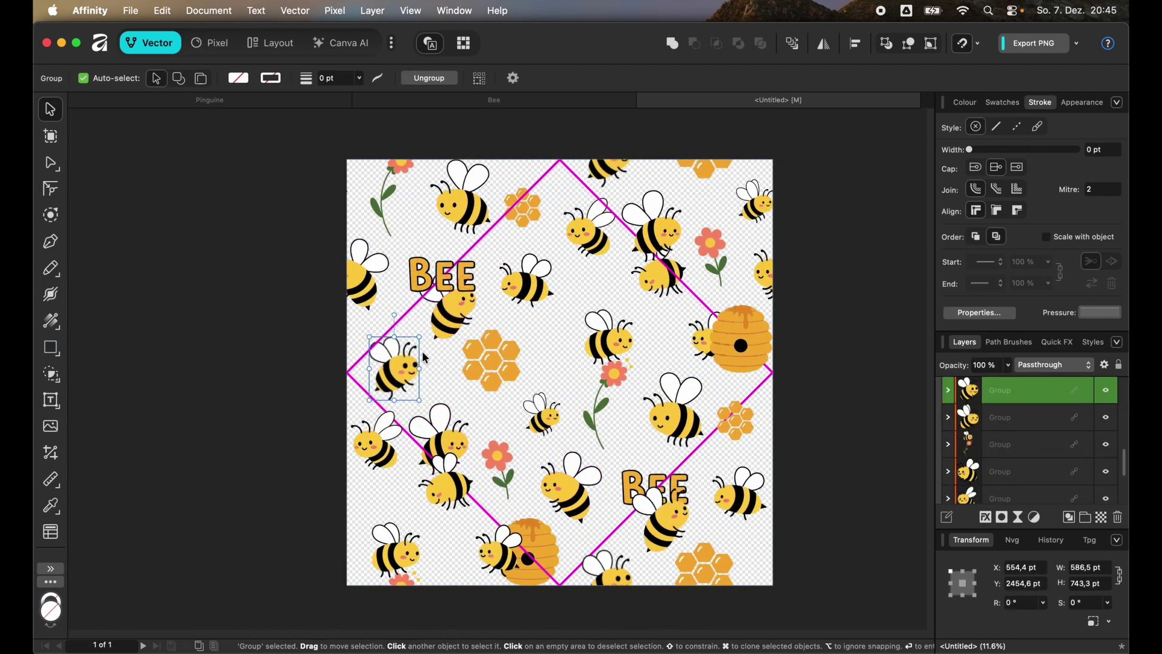
click(452, 327)
key(a)
click(635, 480)
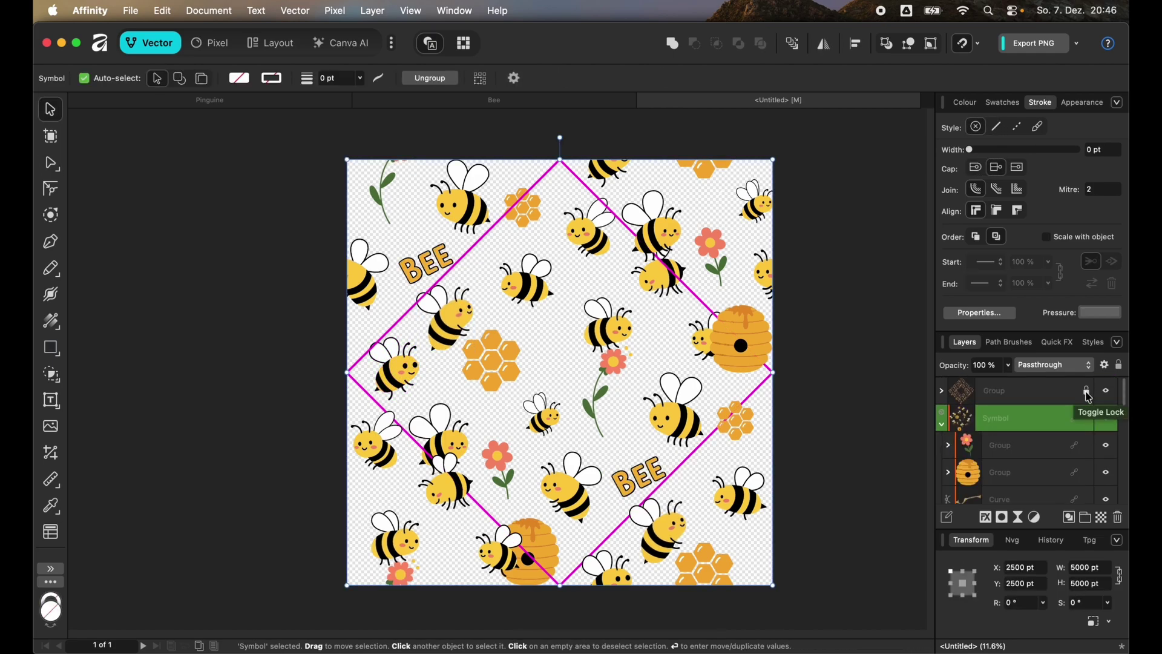
Step: Unlock the pattern group and place a small bee beside the lower flower, rotated to -38,4°
click(1088, 398)
click(498, 560)
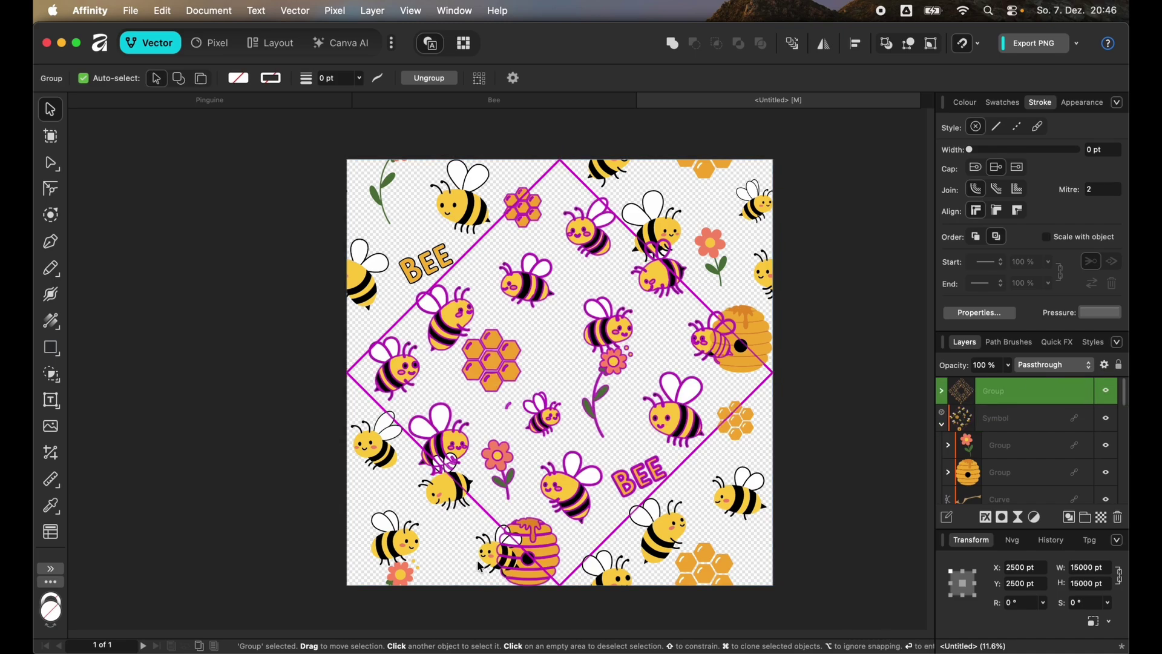
double_click(494, 562)
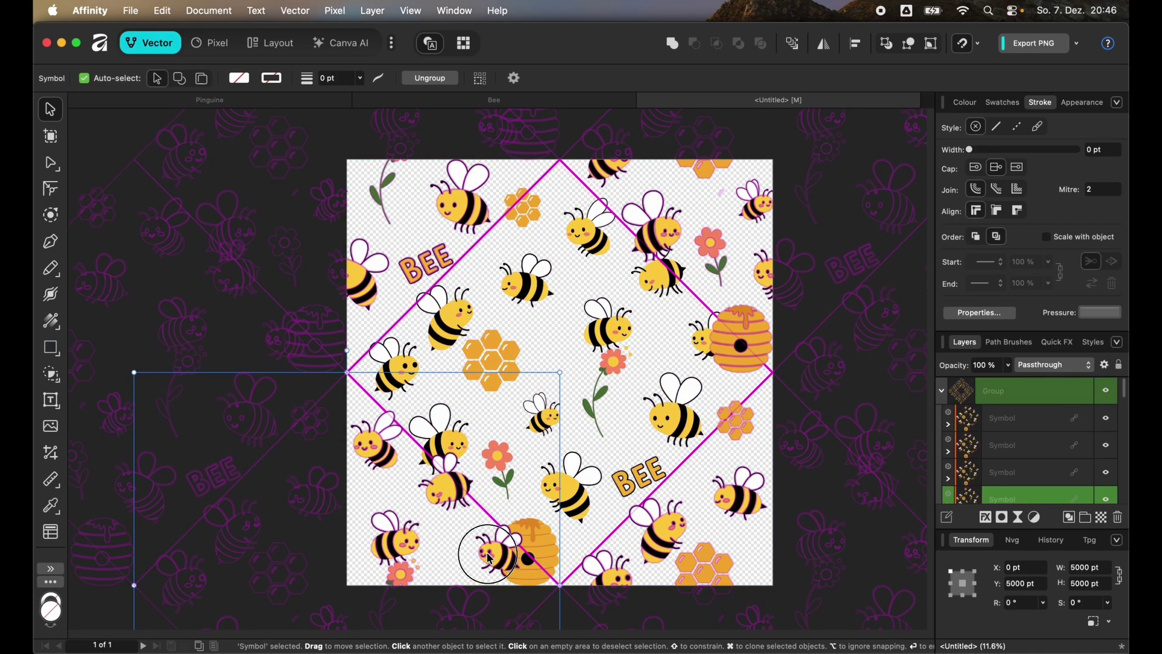
double_click(490, 558)
drag(489, 558, 458, 494)
drag(469, 454, 498, 465)
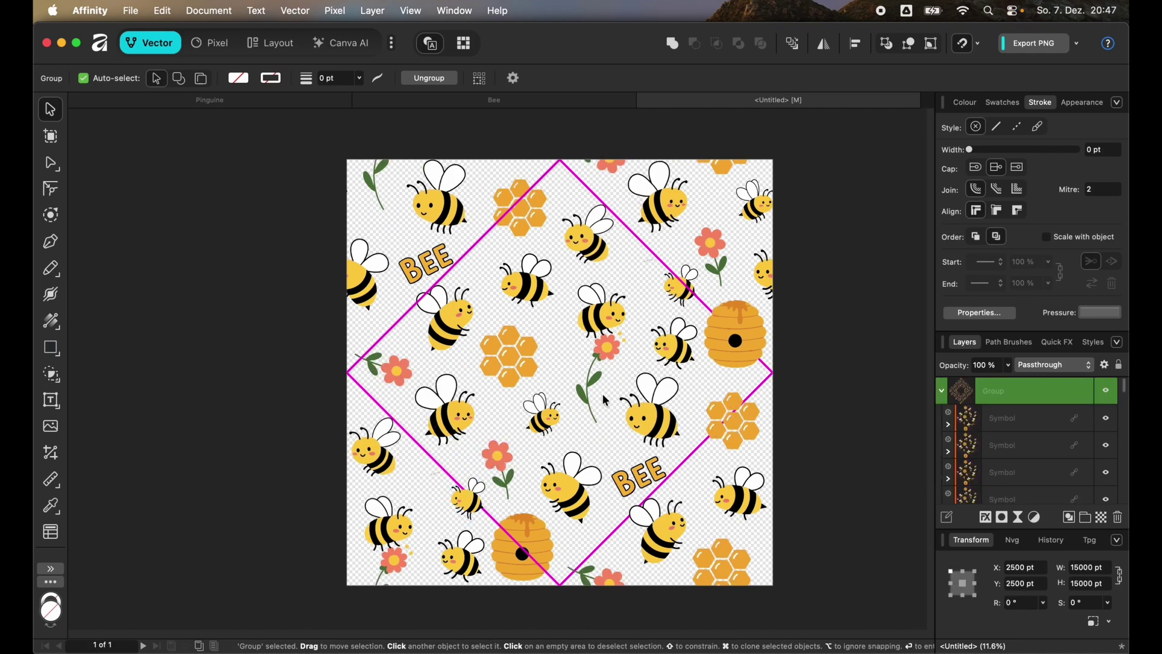
Step: Turn on Clip to Canvas and hide the magenta diamond Rectangle layer so only the bee tile shows
scroll(572, 375, down, 5)
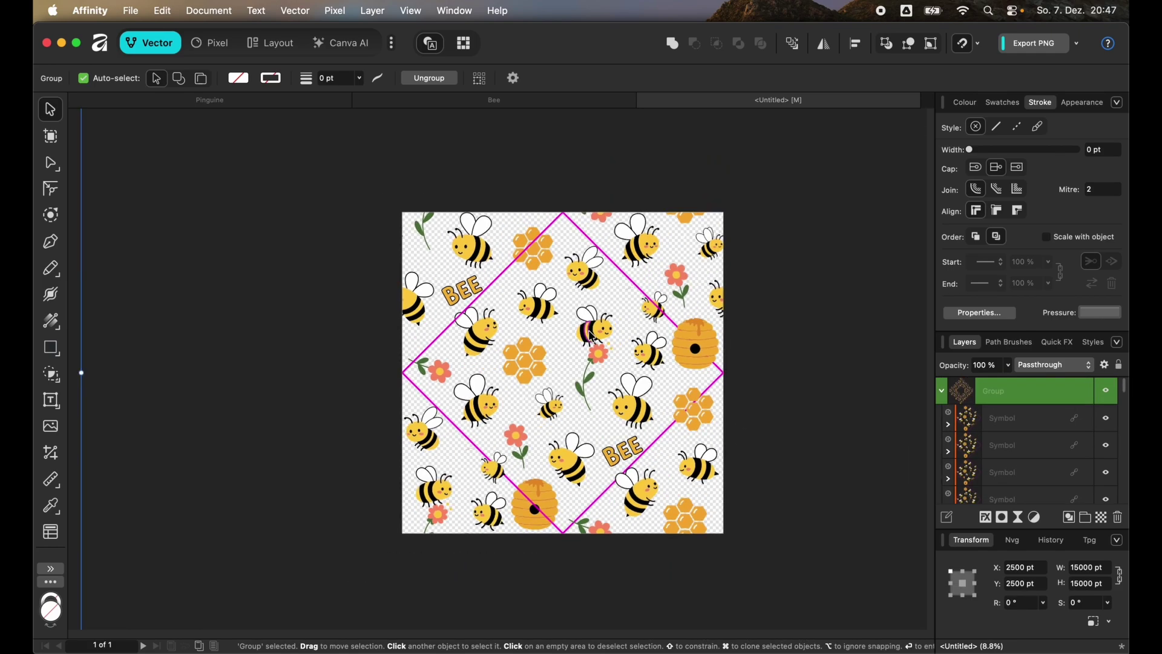
scroll(375, 265, down, 1)
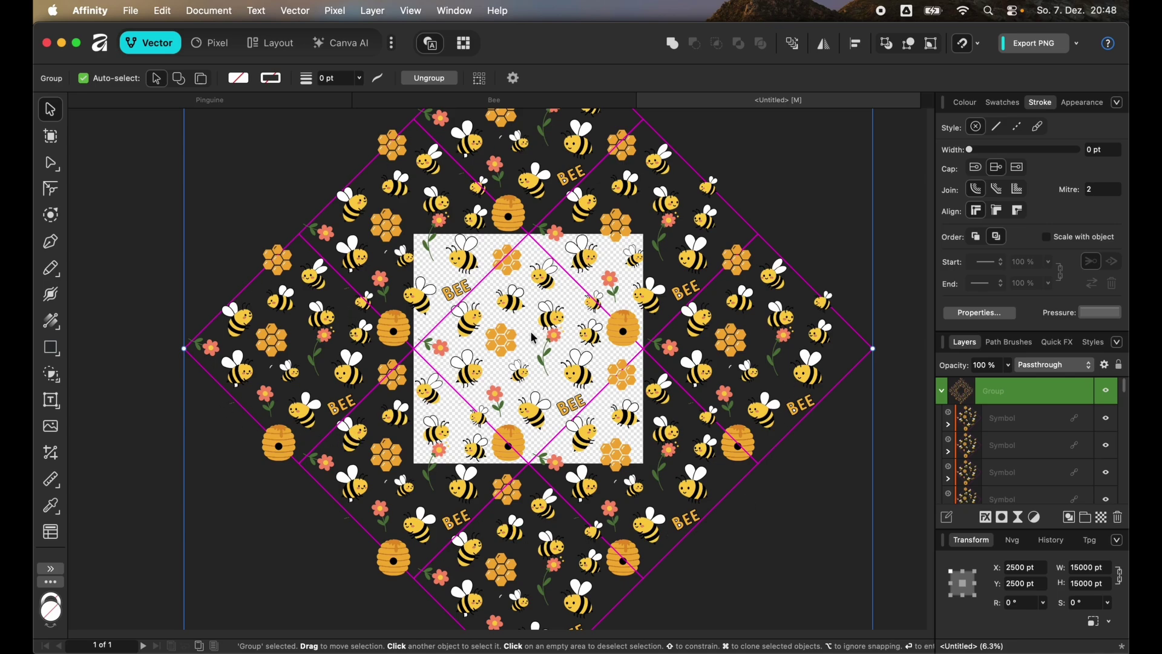
key(super+shift+c)
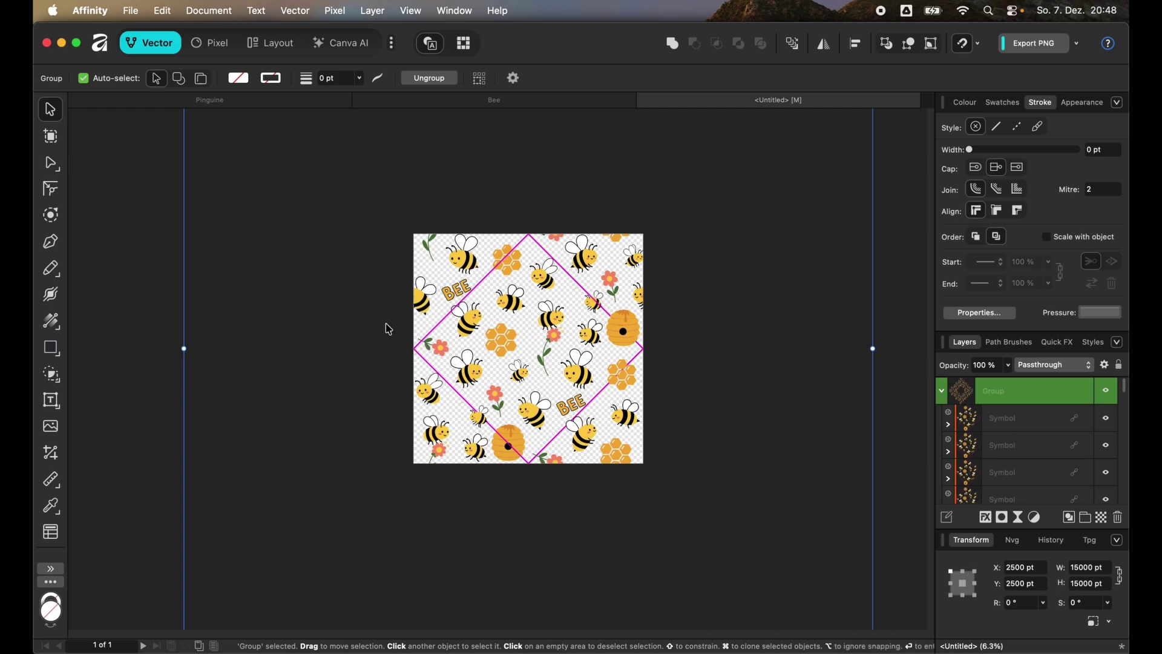
scroll(1039, 455, down, 10)
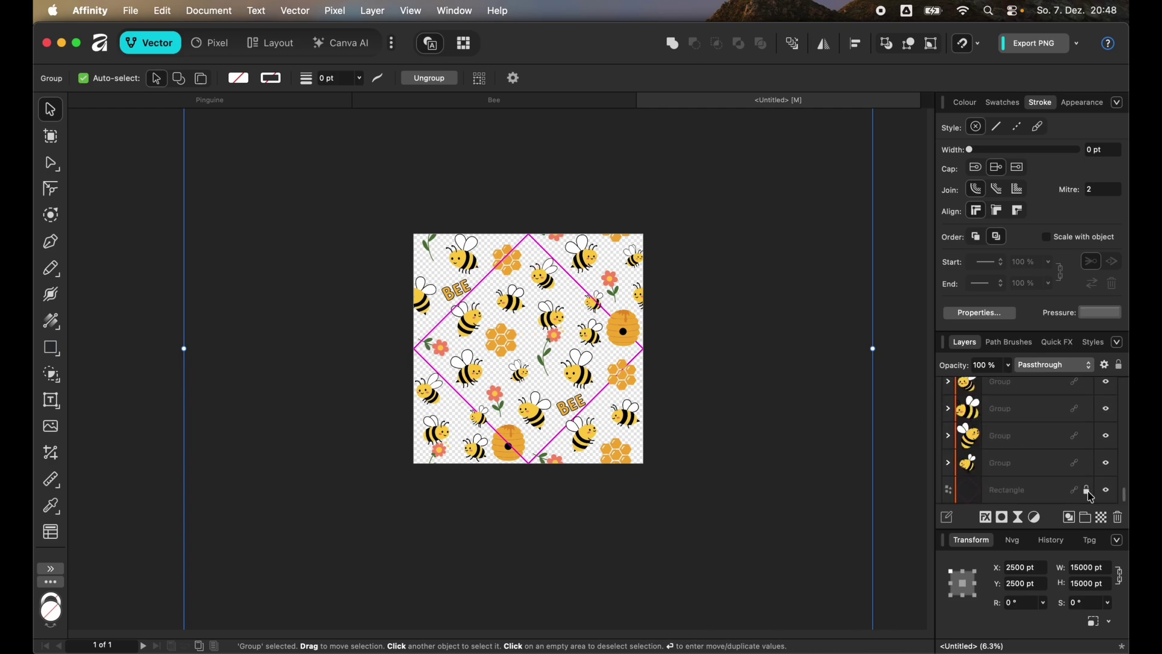
click(1108, 490)
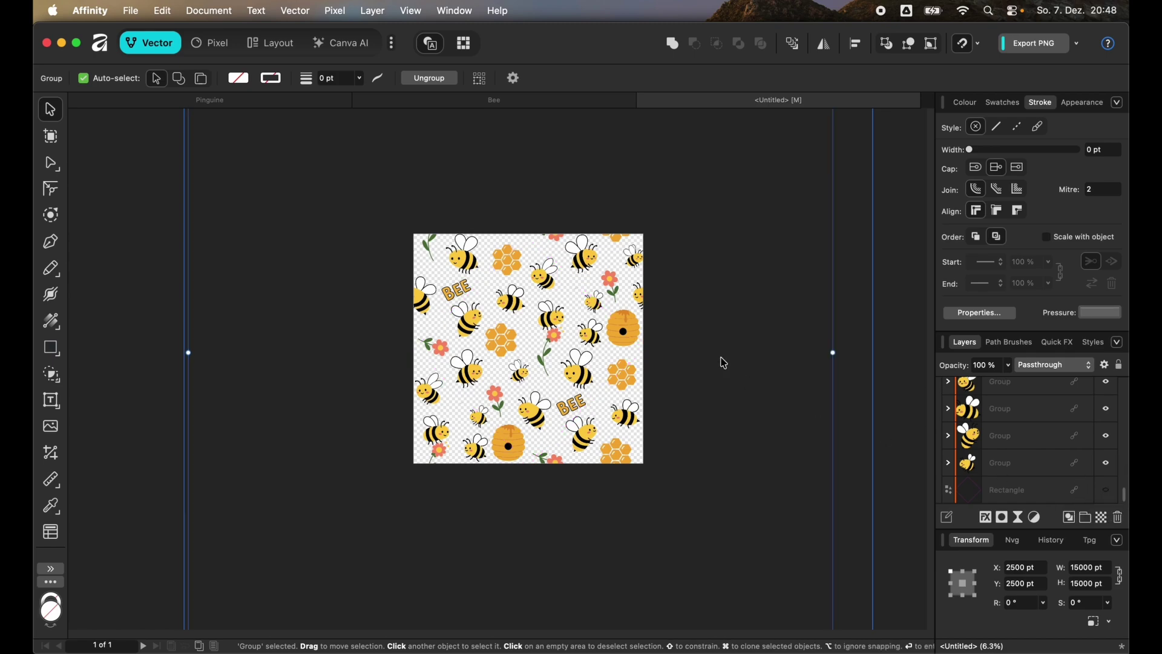
click(738, 321)
key(super+0)
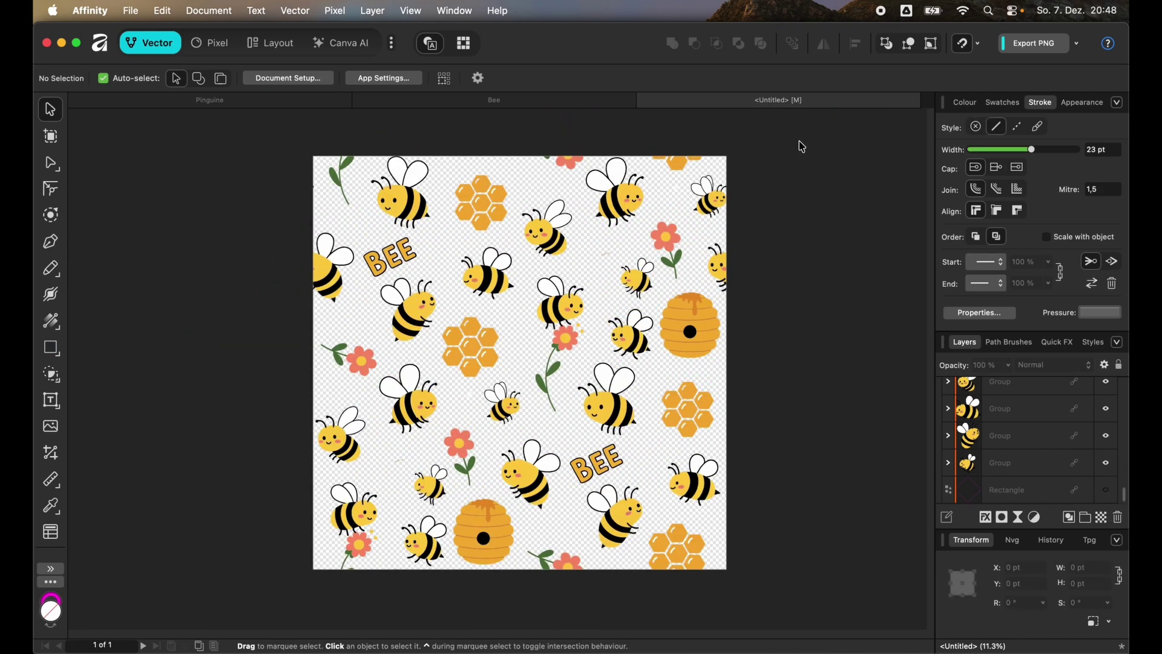
Step: Export the tile as Seamless Bee Pattern.png, create a new A3 document, and show the Desktop folder
click(1033, 49)
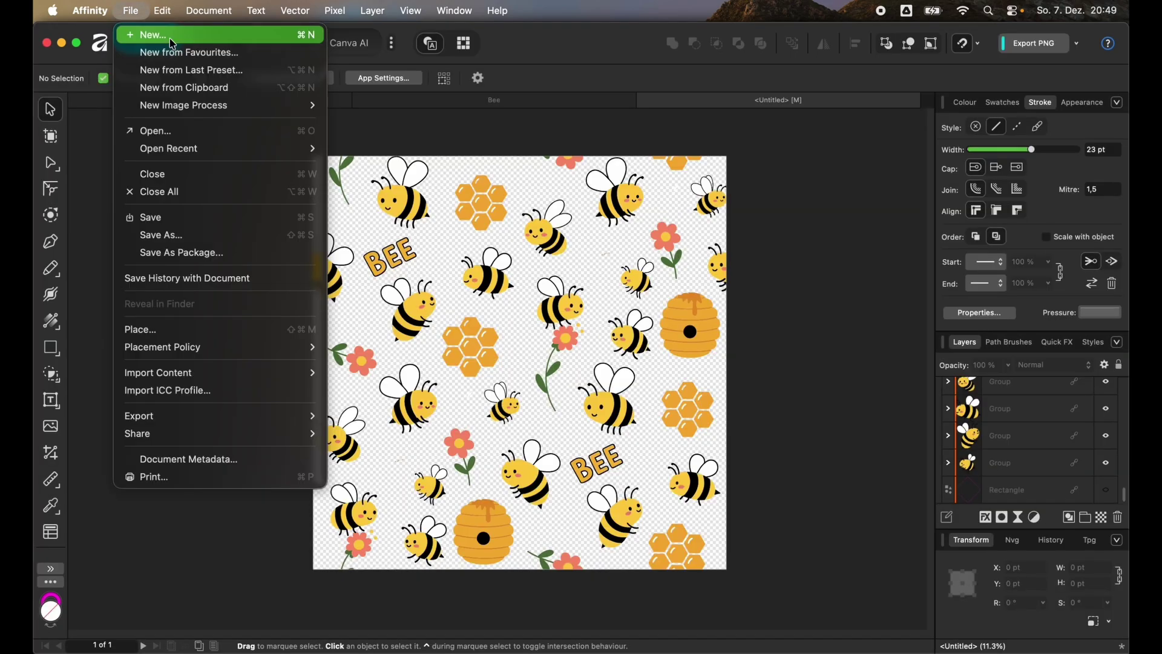
click(172, 42)
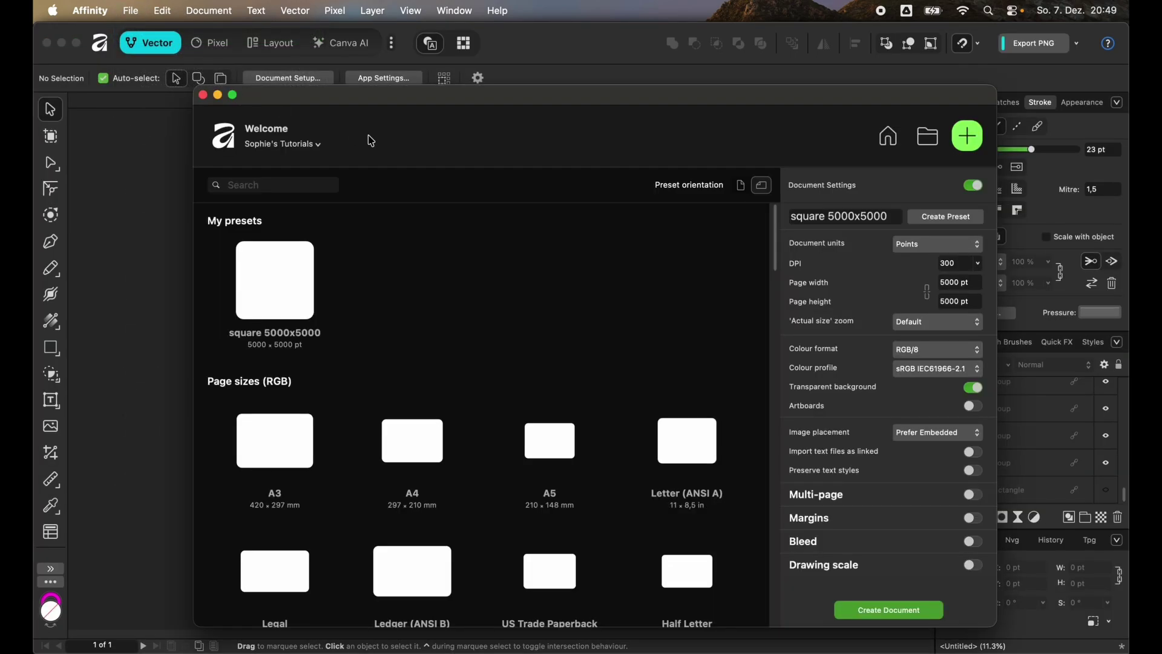
double_click(320, 455)
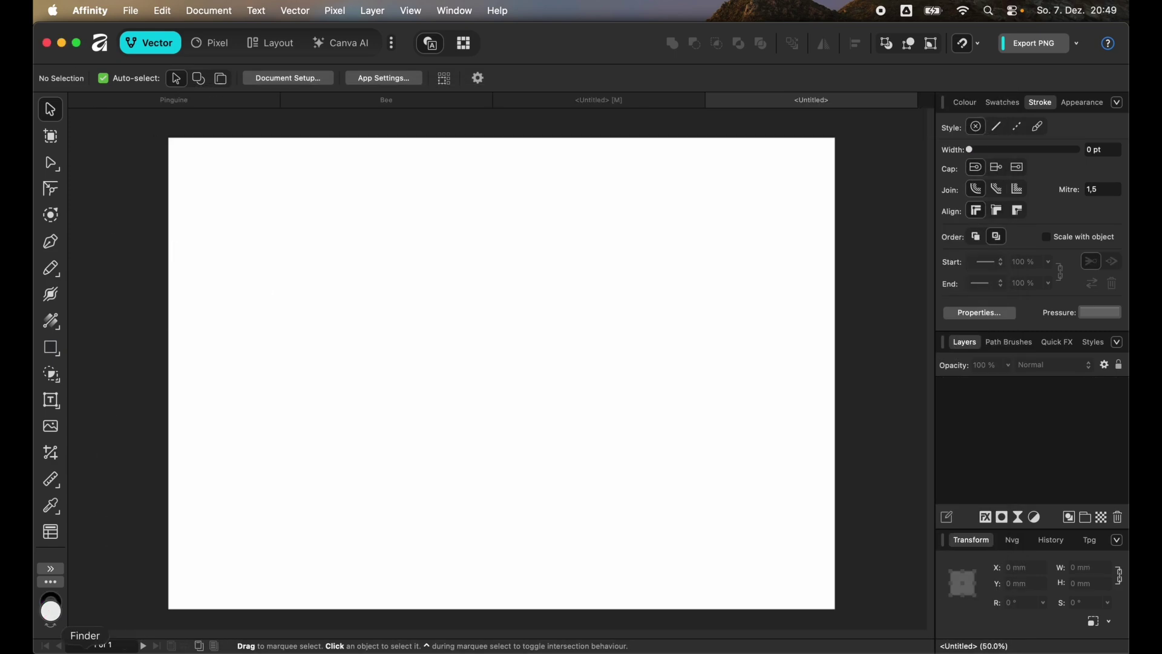
click(85, 651)
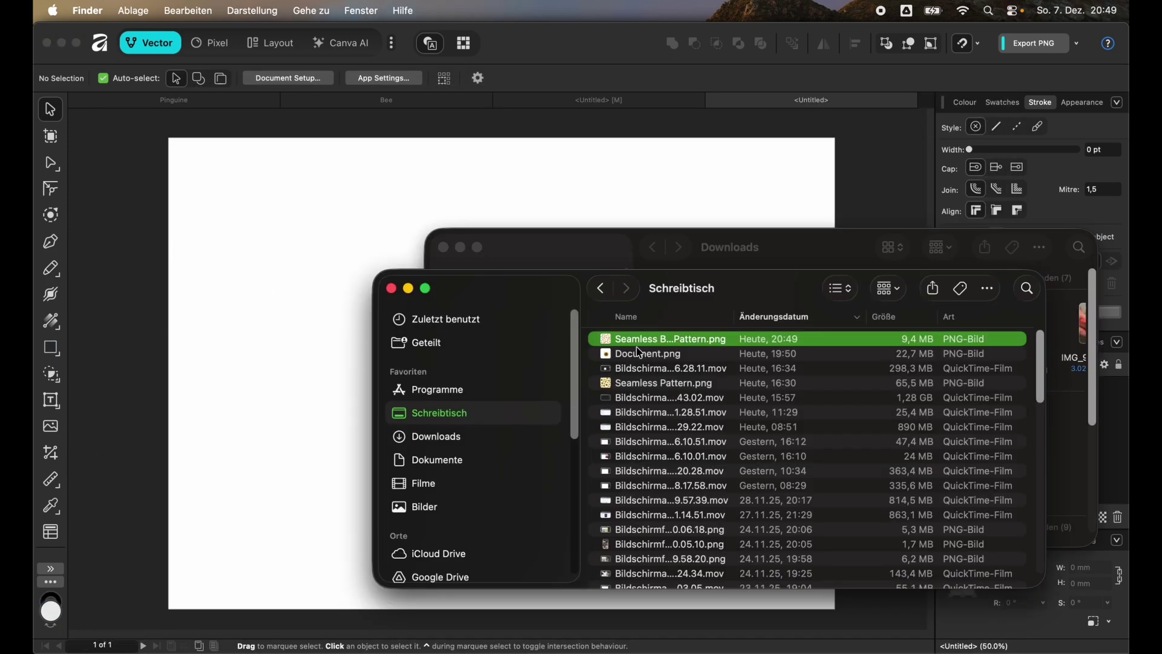
Step: Place Seamless Bee Pattern.png on the new page and shrink it to a 117.6 mm square
drag(641, 352, 274, 432)
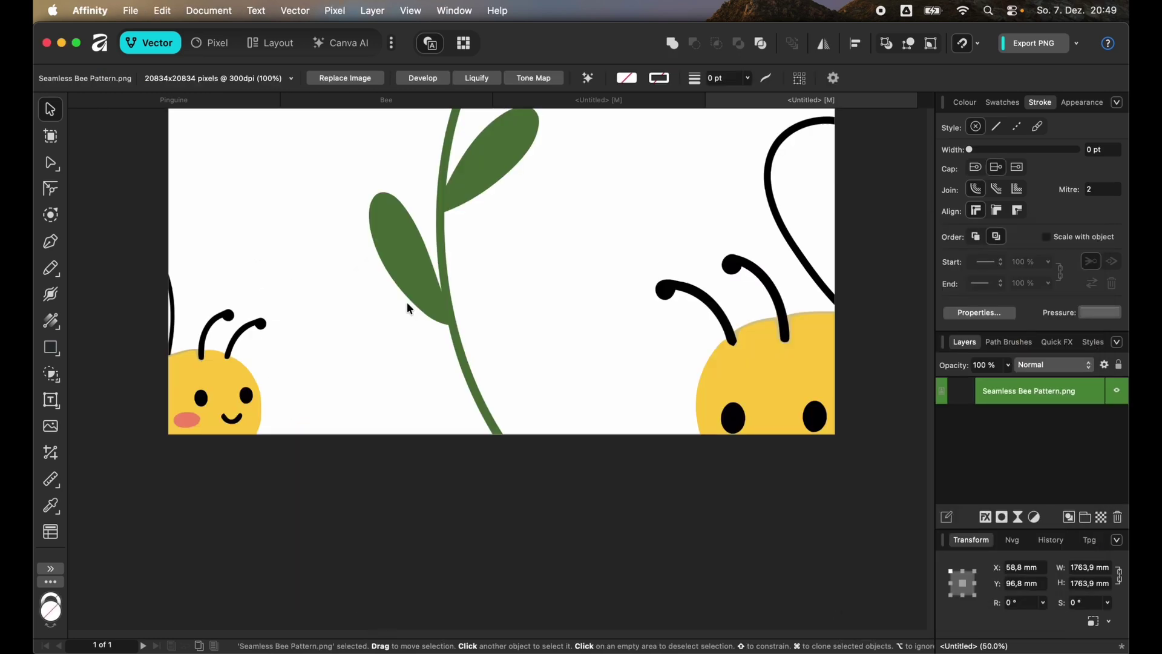
scroll(408, 308, down, 10)
drag(481, 375, 399, 290)
scroll(348, 286, up, 10)
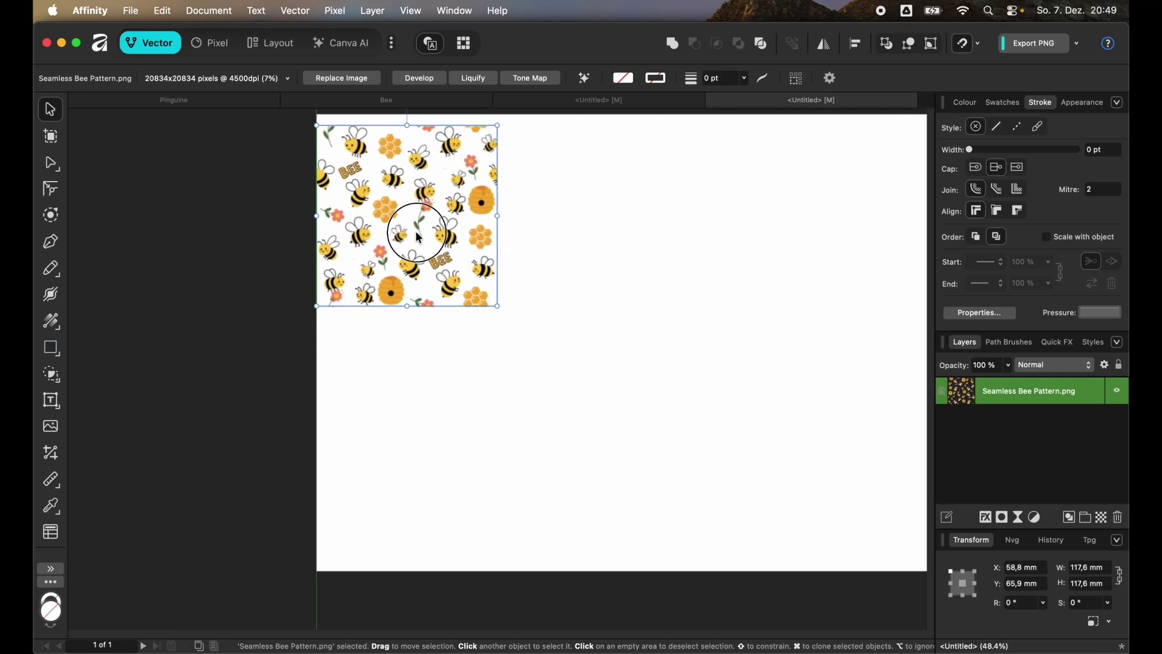
click(539, 328)
scroll(484, 309, up, 3)
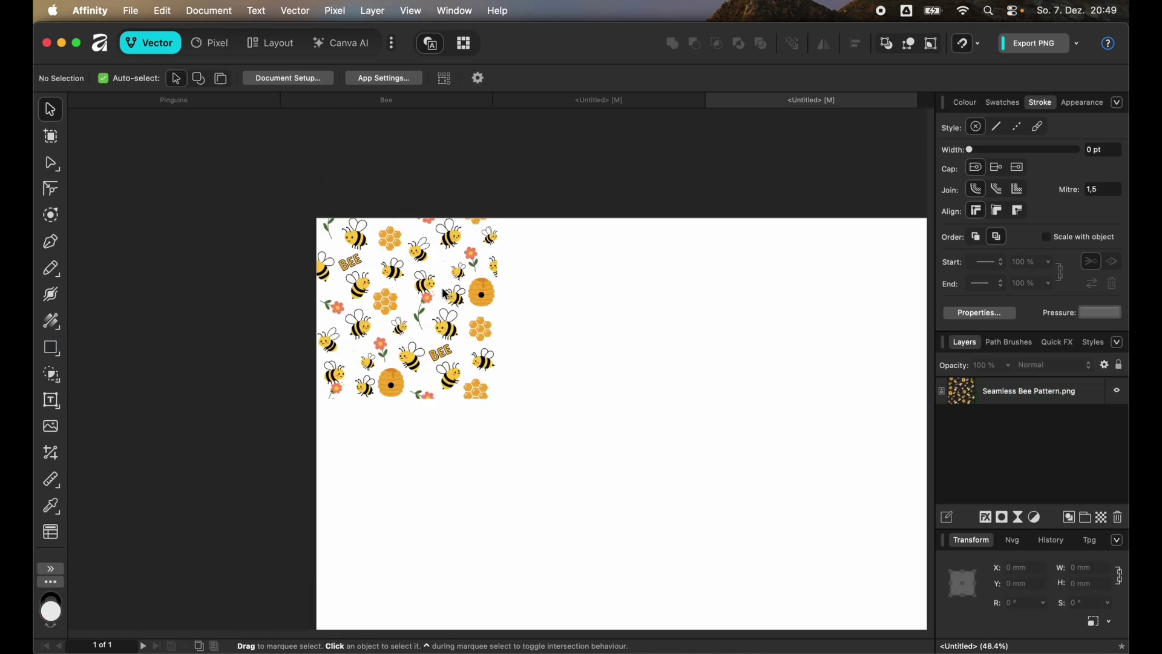
Step: Duplicate the tile to the right and below into a seamless 2×2 grid, then select all four
drag(446, 295, 626, 296)
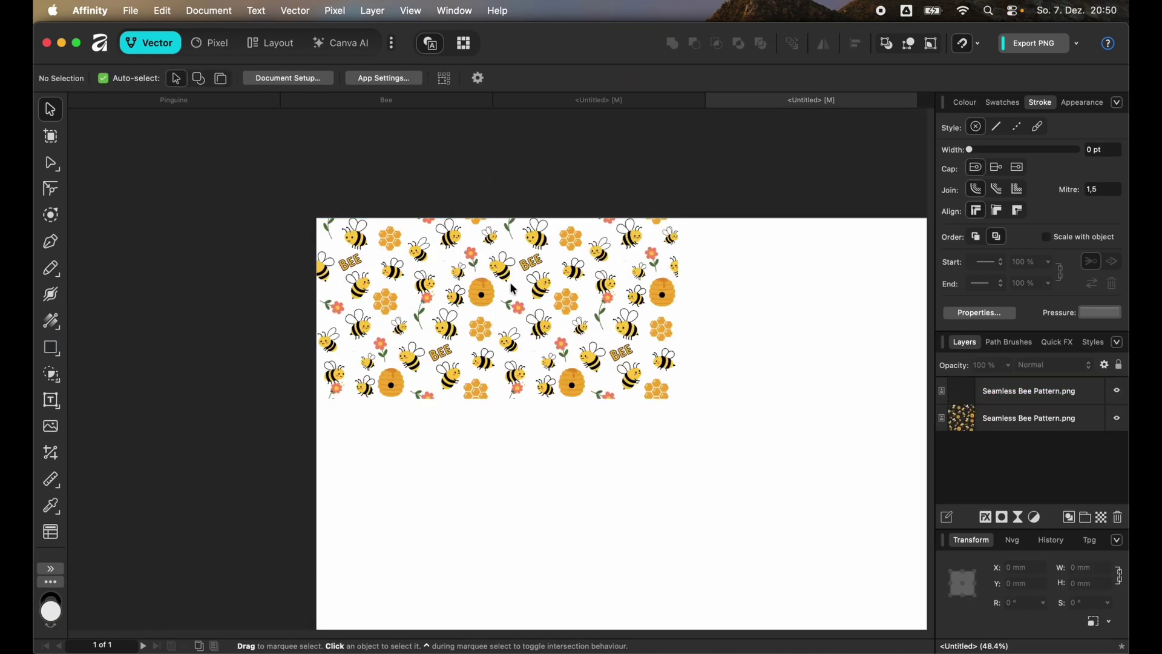
scroll(514, 289, up, 5)
scroll(428, 264, down, 5)
key(super+a)
key(super+d)
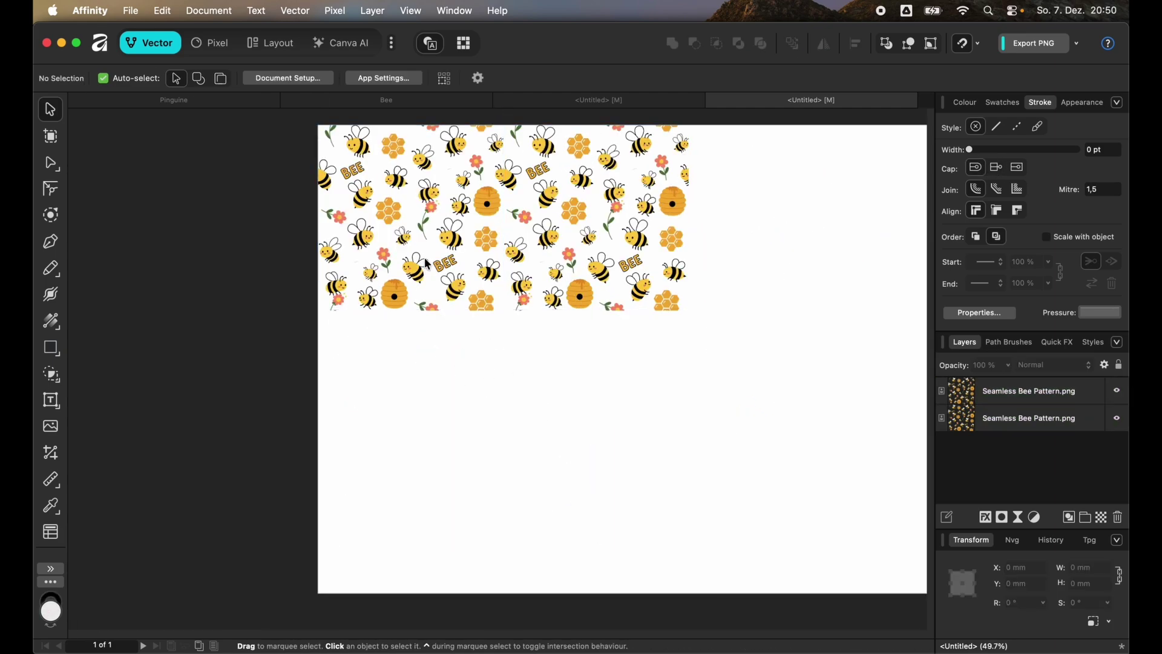
drag(428, 265, 595, 419)
key(super+d)
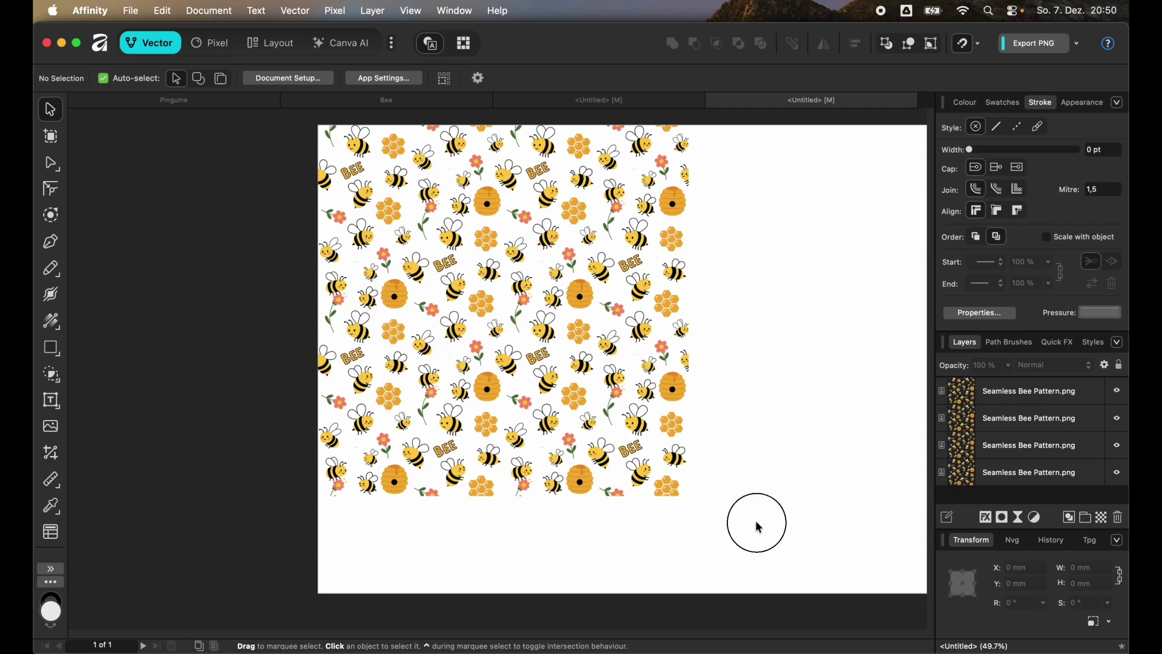
drag(755, 527, 307, 213)
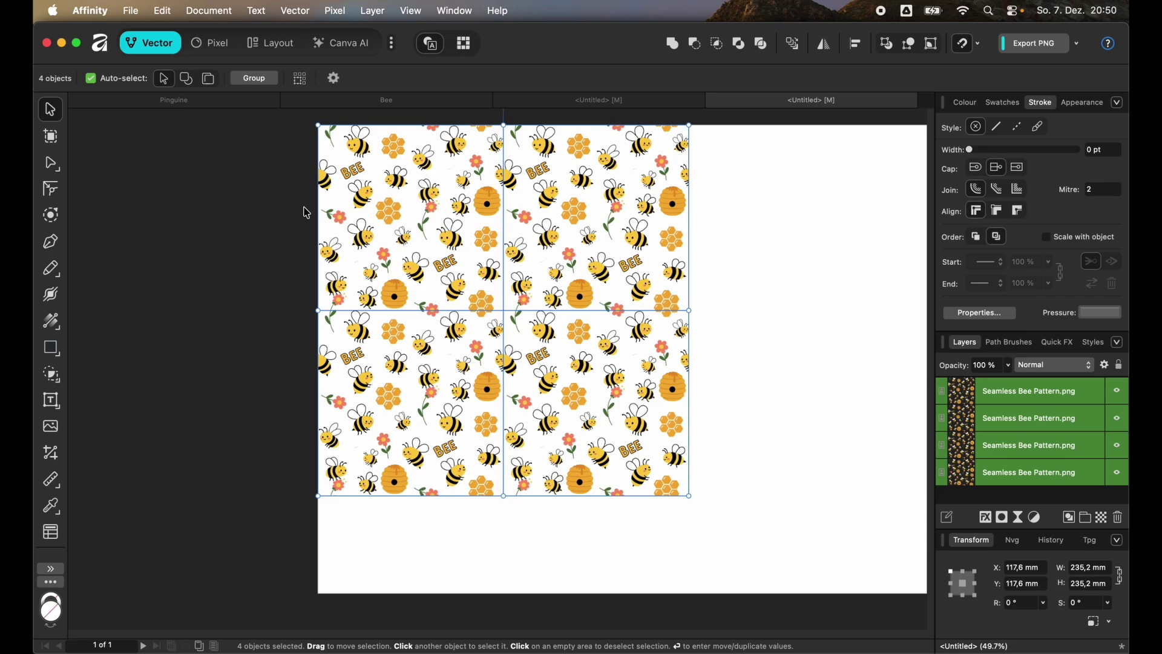
Step: Delete the four test tiles and draw a 420×297 mm rectangle covering the whole page
key(Delete)
scroll(285, 274, down, 3)
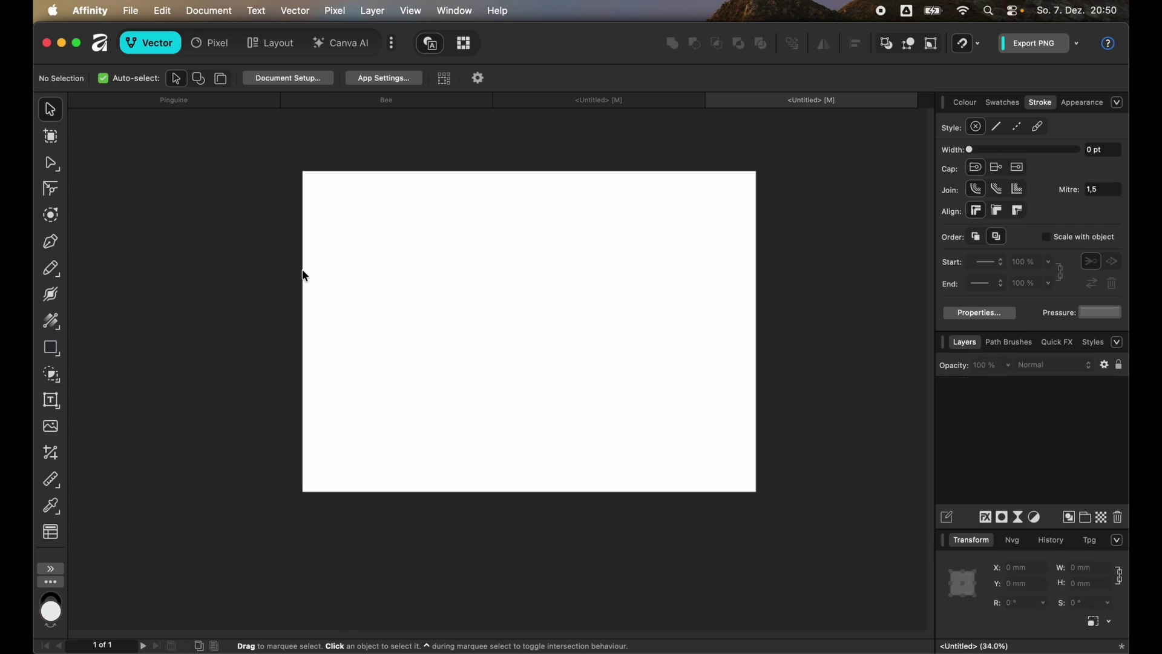
click(52, 349)
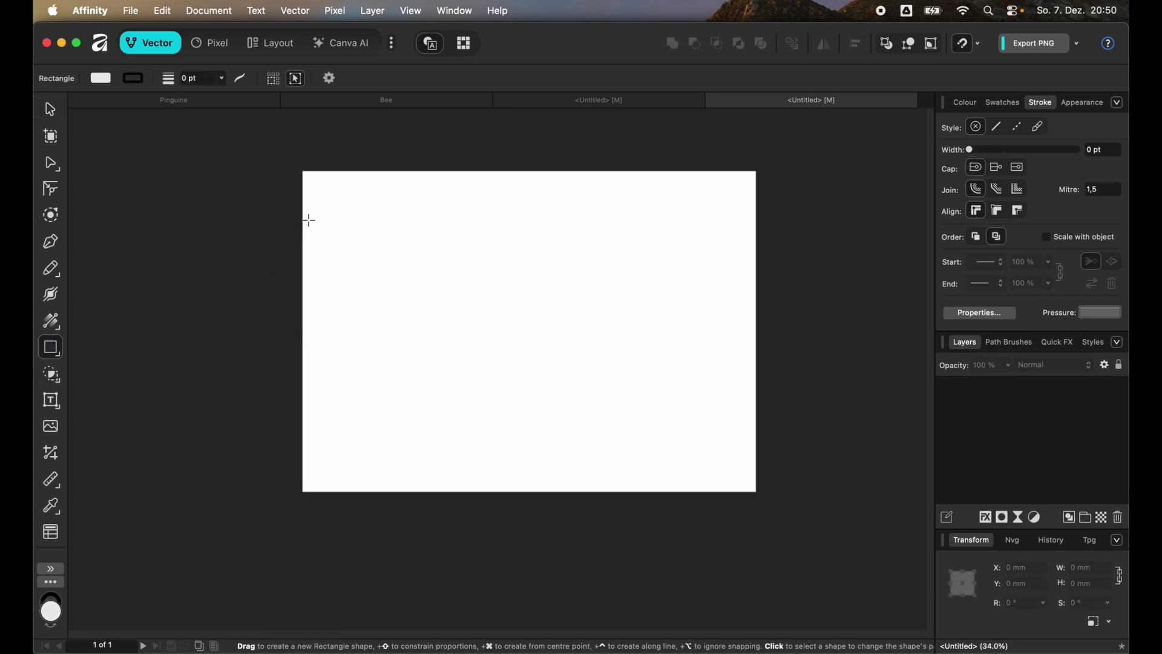
drag(304, 172, 756, 491)
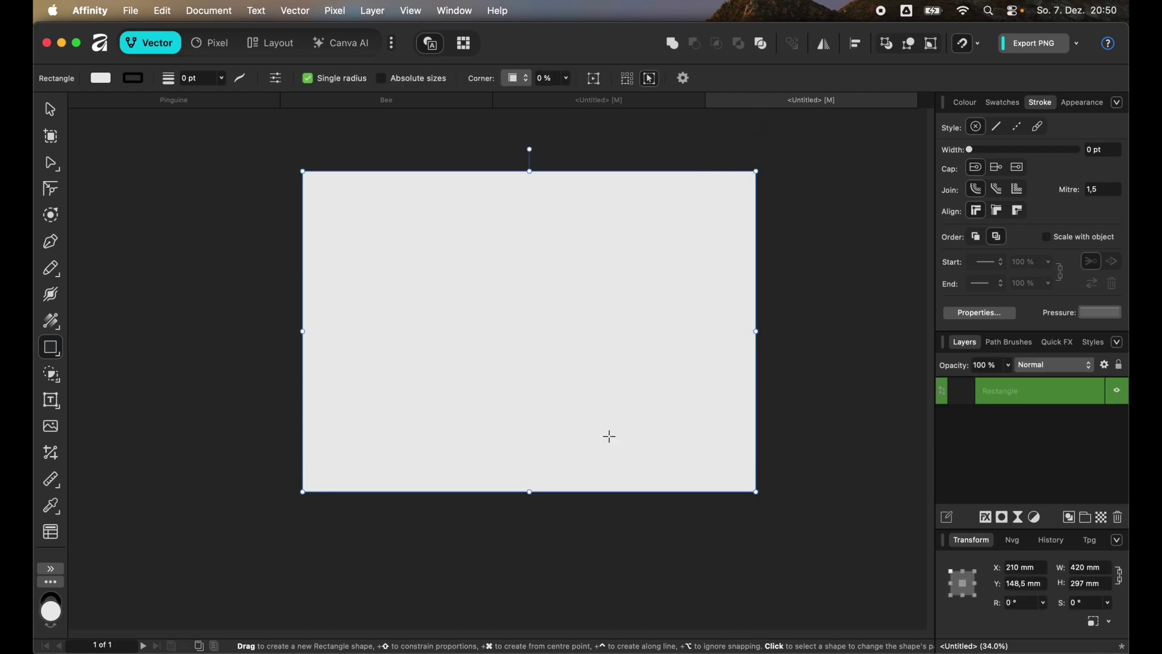
Step: Give the rectangle a Bitmap fill using Seamless Bee Pattern.png
click(54, 324)
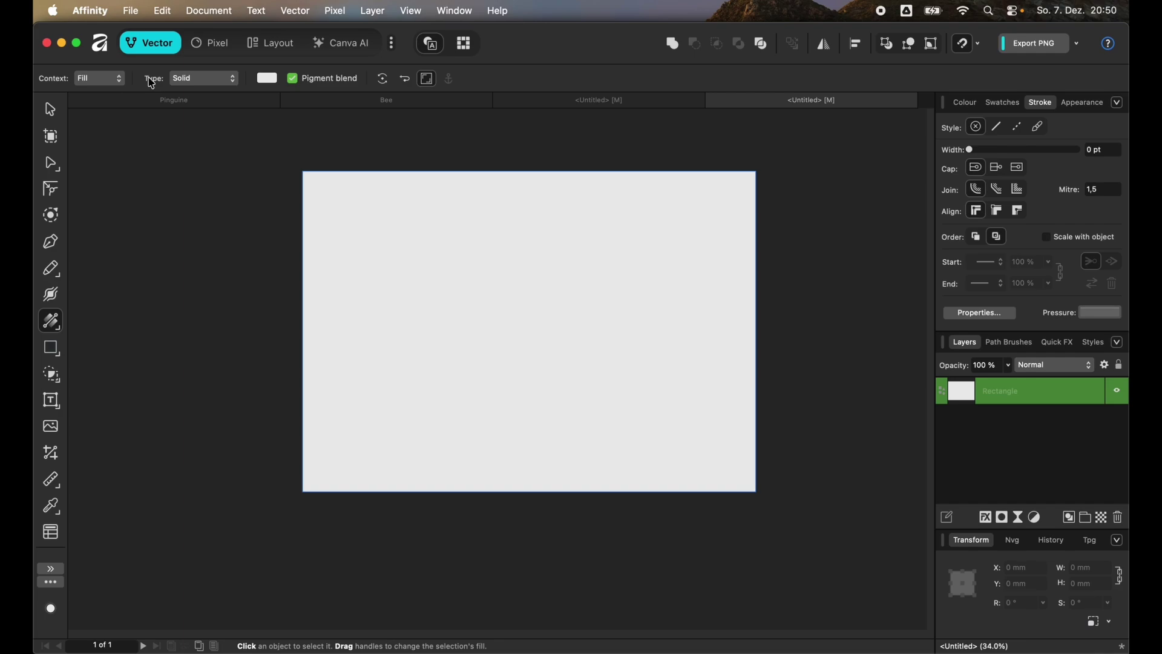
click(203, 78)
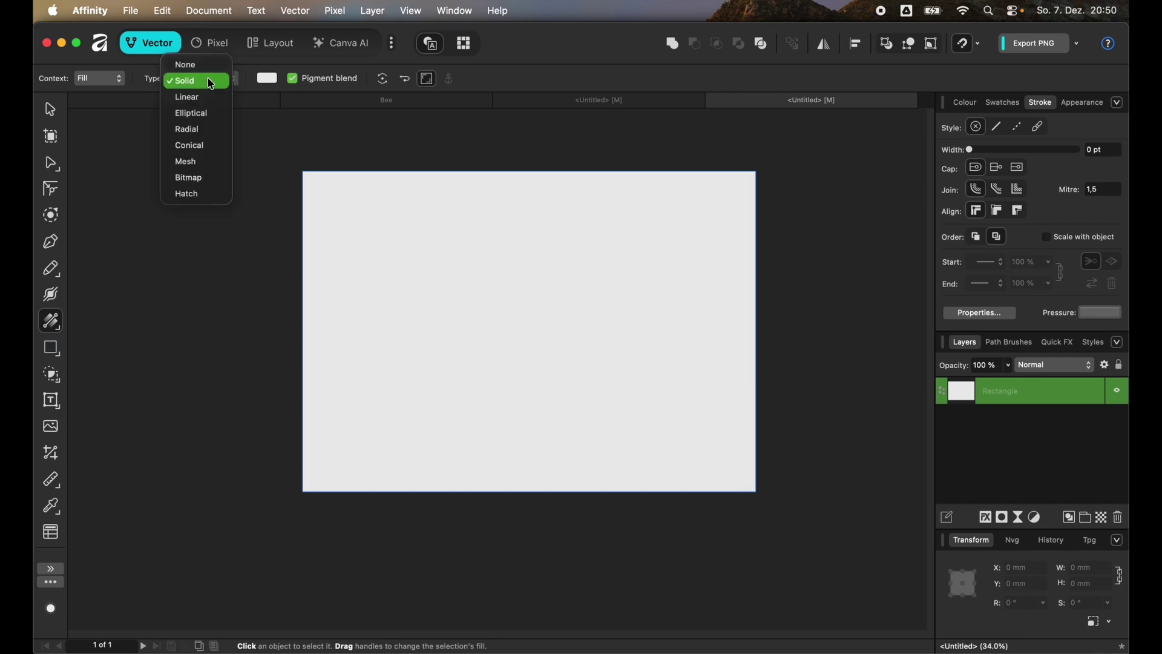
click(200, 178)
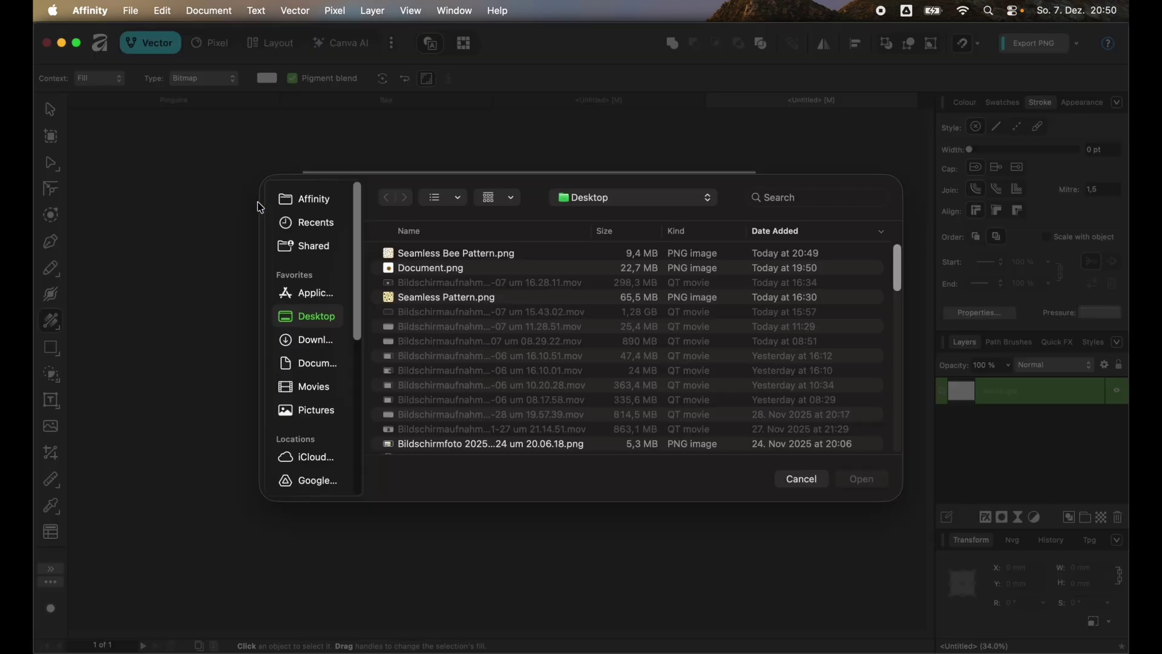
click(427, 258)
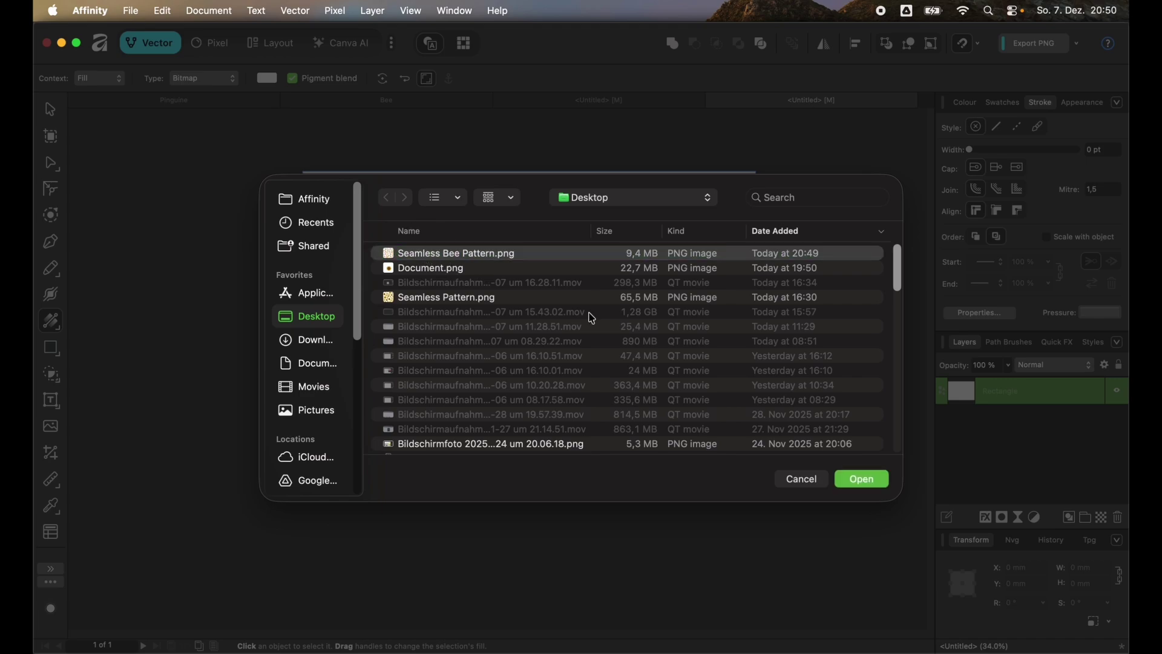
key(Return)
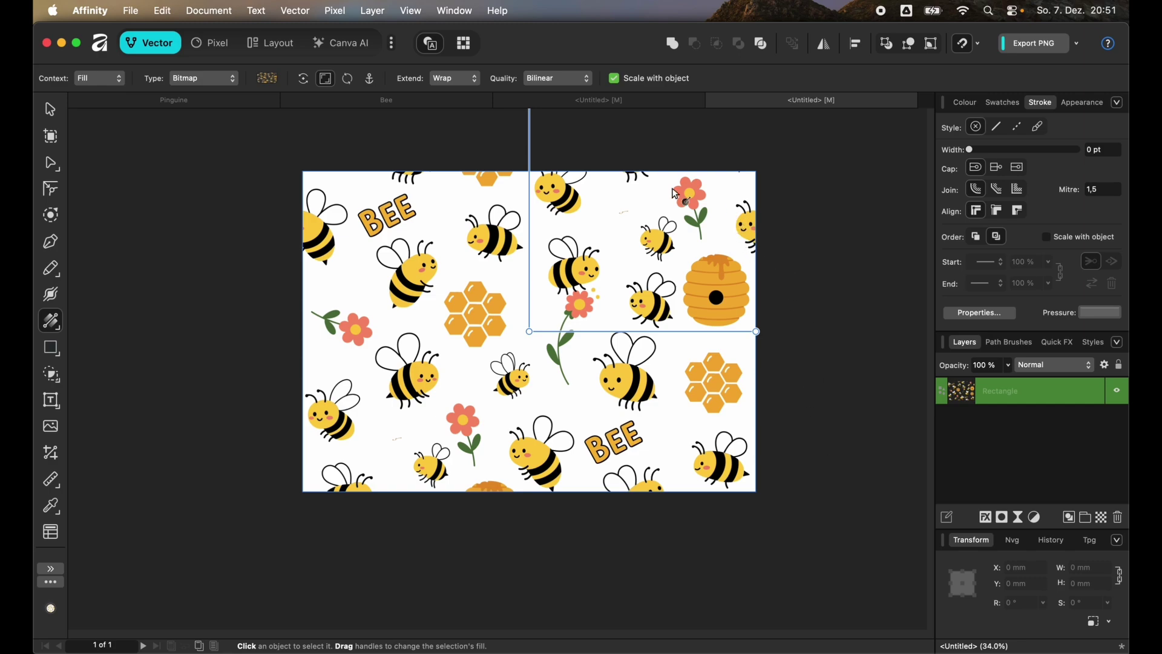
Step: Move and shrink the bee bitmap fill so smaller bees repeat densely across the rectangle
scroll(538, 393, down, 2)
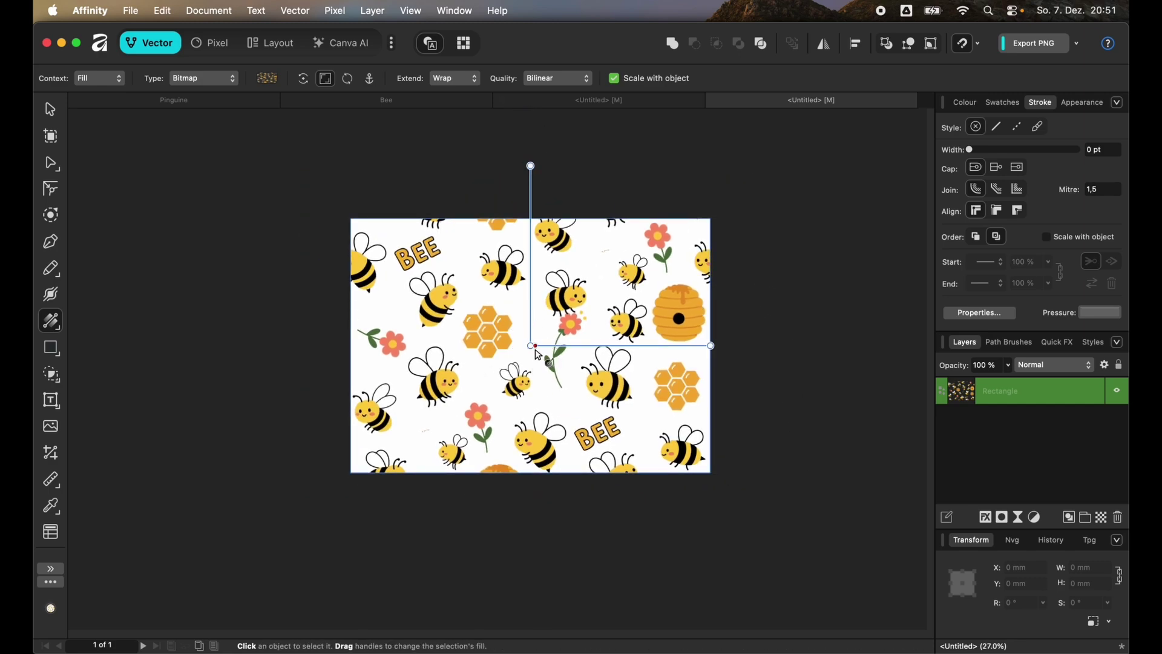
drag(532, 345, 460, 413)
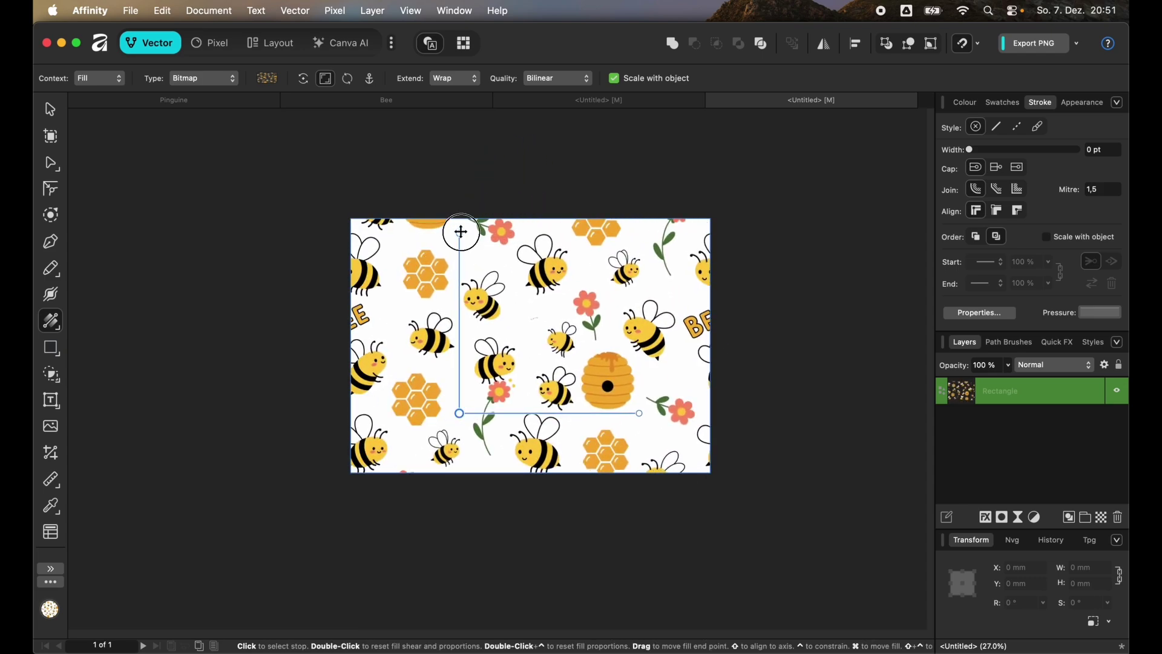
drag(459, 233, 455, 325)
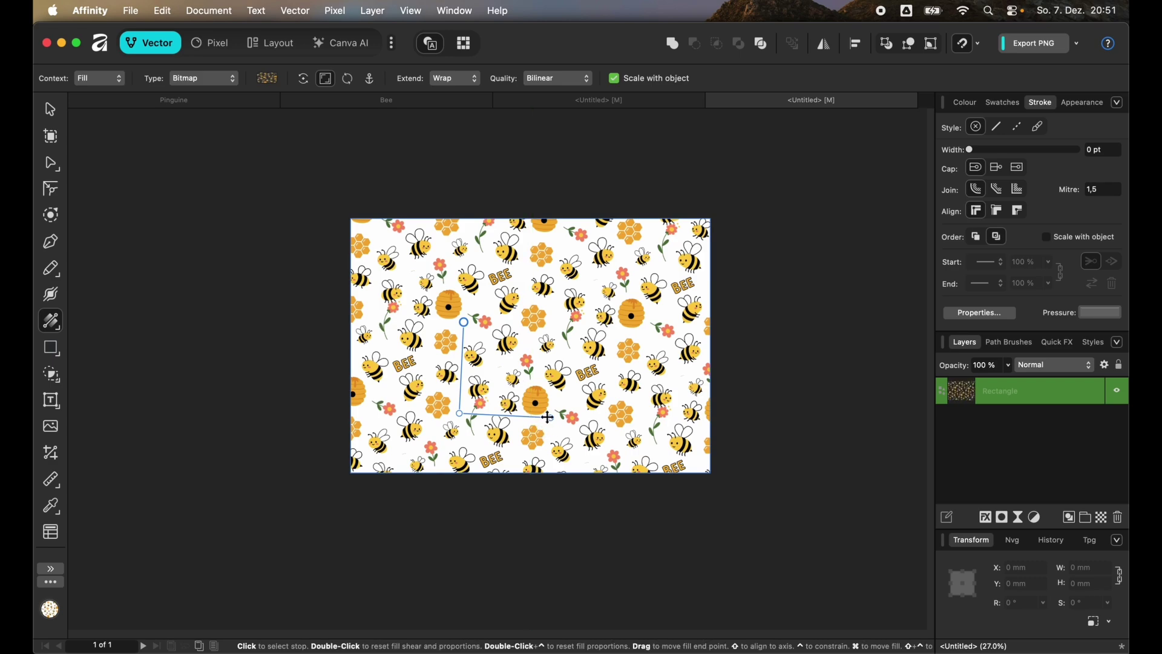
drag(545, 430, 547, 409)
key(v)
click(813, 366)
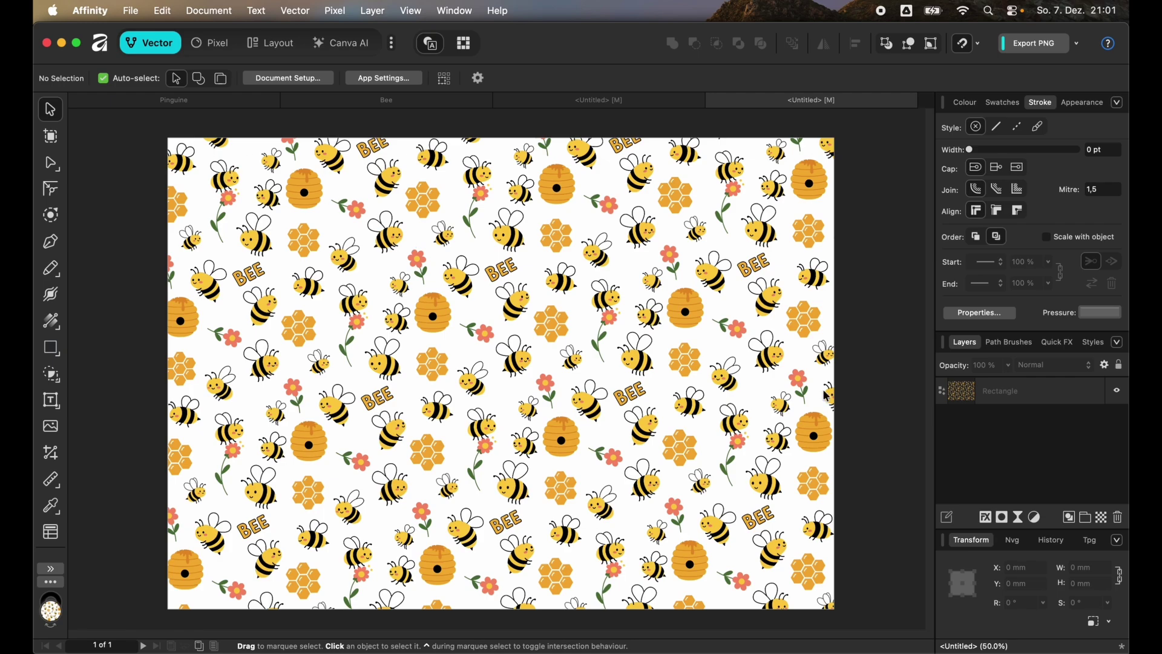
Step: Draw a page-sized dark green rectangle and move its layer beneath the bee pattern
click(60, 361)
click(114, 253)
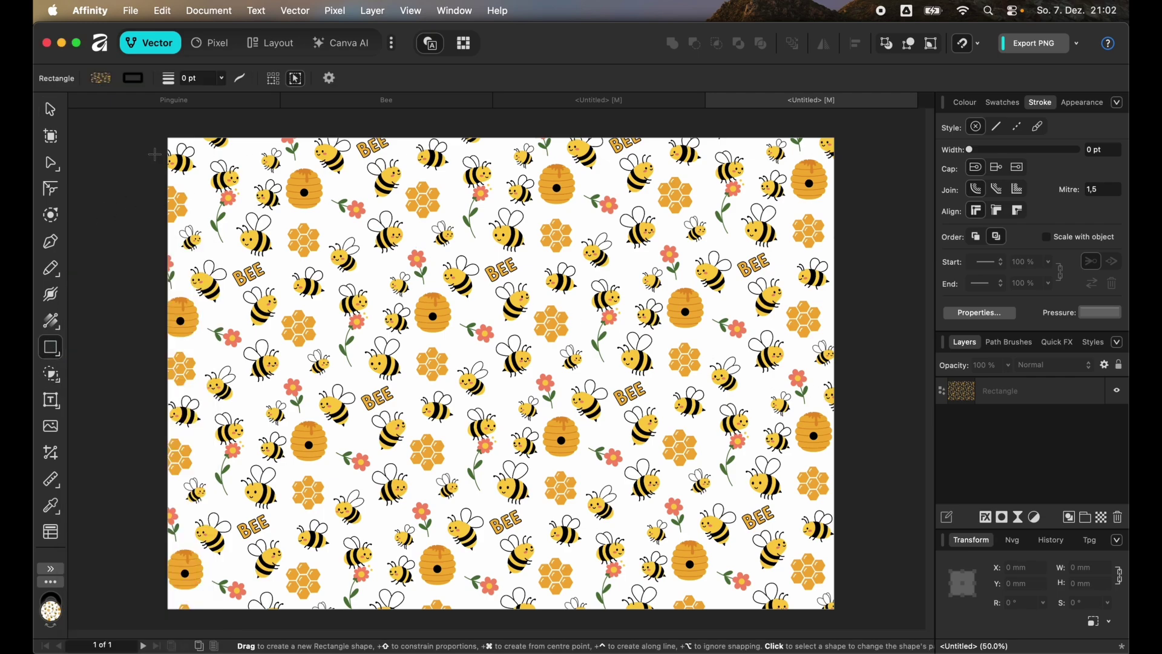
drag(625, 452, 834, 607)
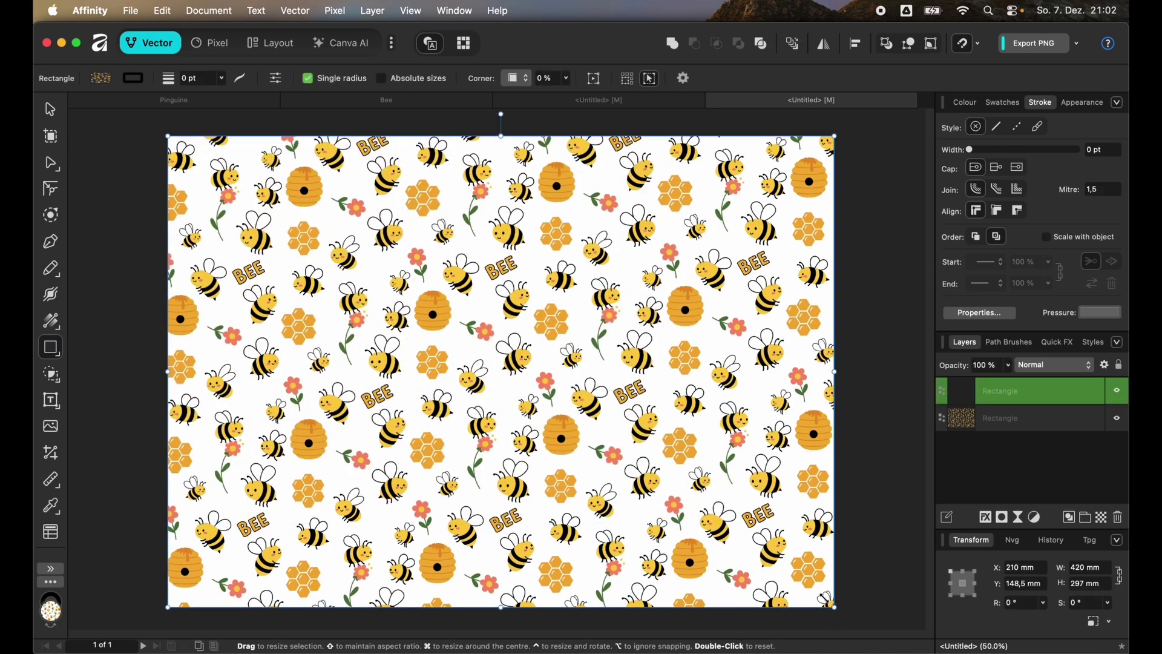
click(101, 77)
click(219, 207)
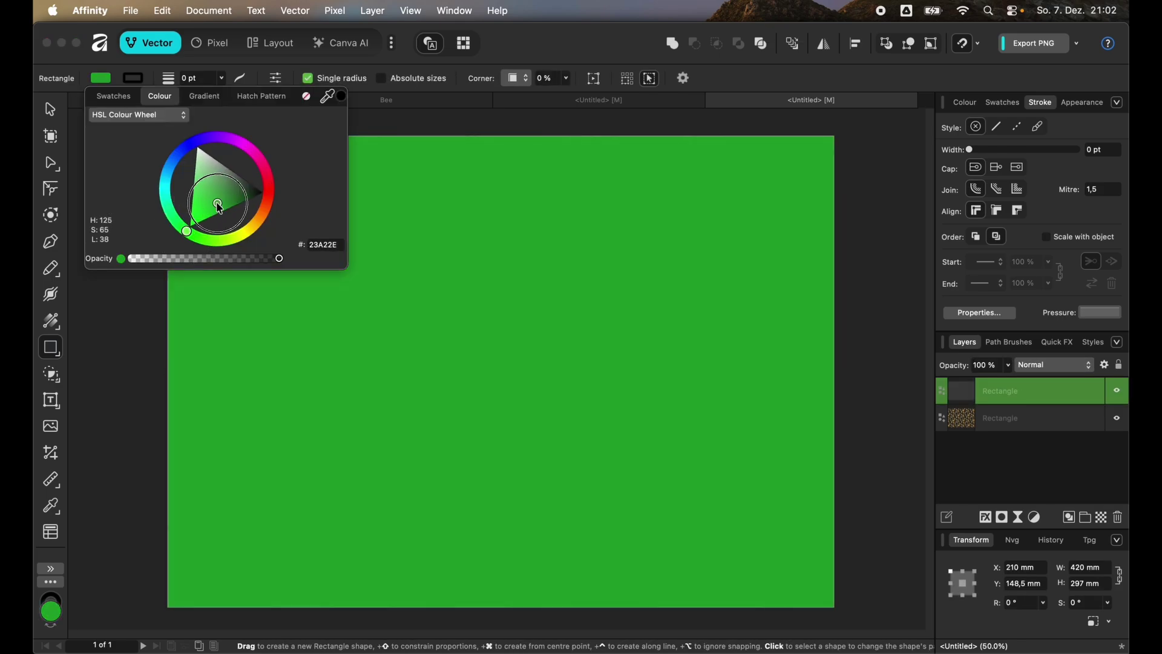
drag(219, 207, 213, 213)
drag(1029, 391, 1019, 436)
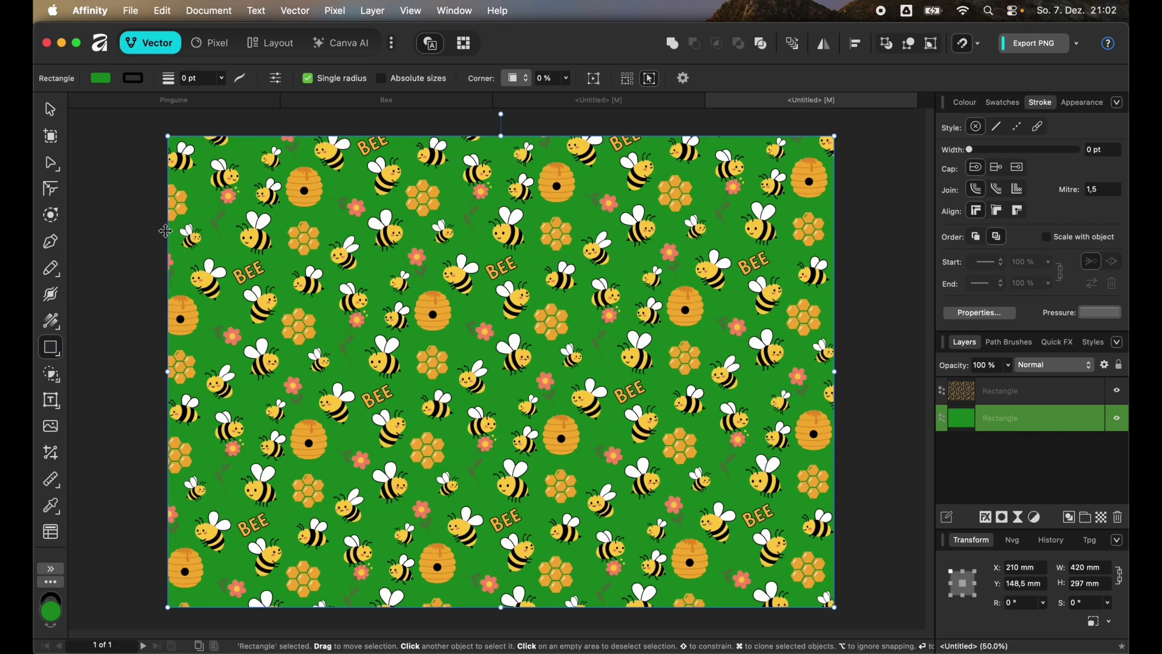
Step: Apply a linear gradient to the green rectangle running diagonally from top-left to bottom-right
click(52, 320)
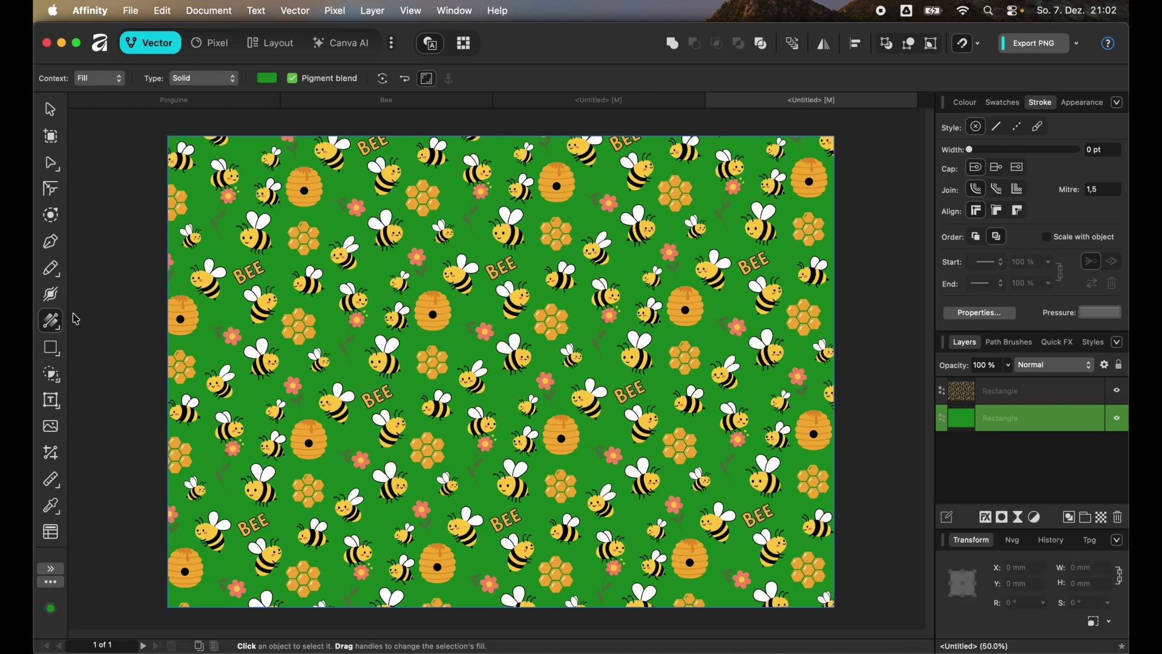
click(232, 148)
drag(199, 158, 822, 599)
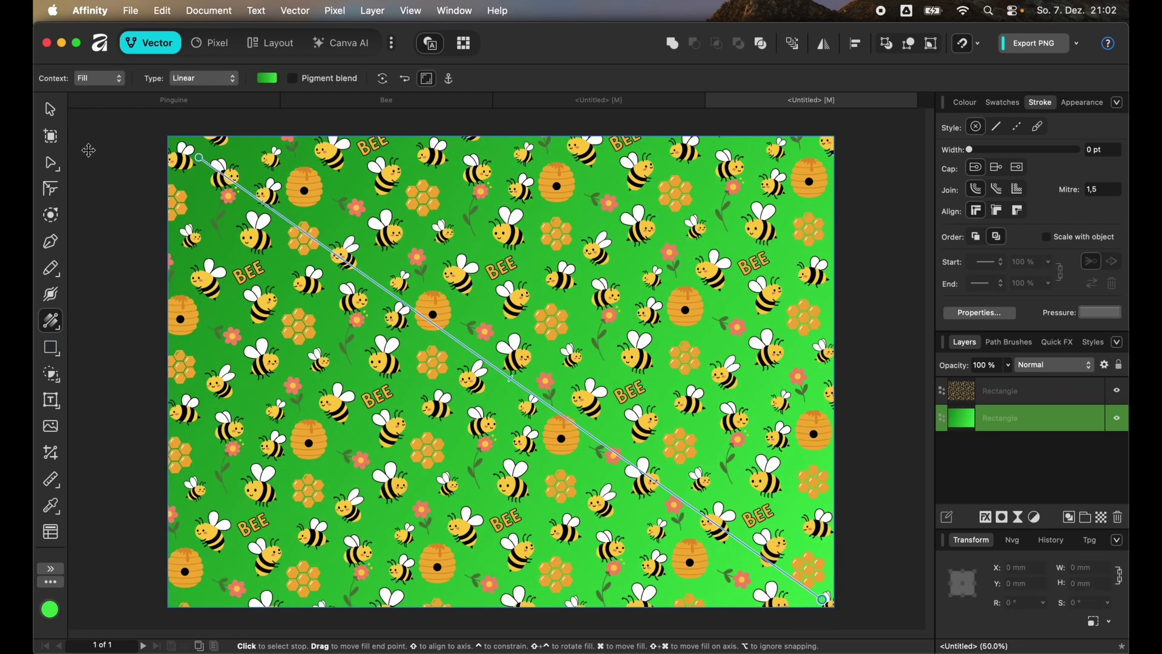
click(50, 109)
key(super+d)
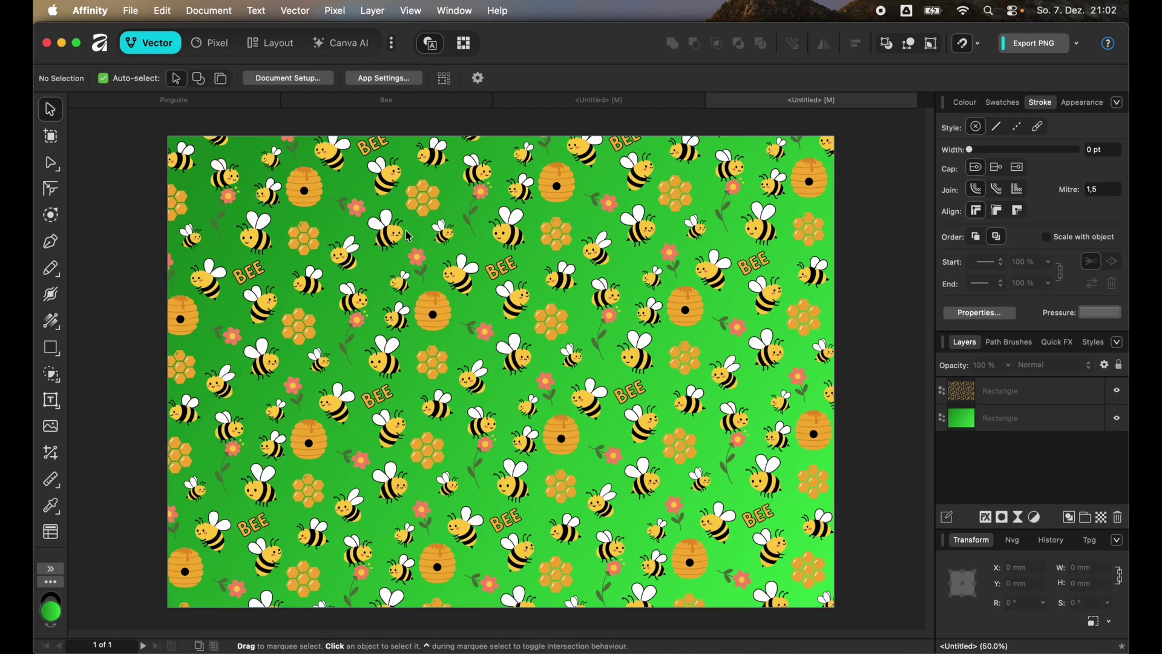
click(588, 101)
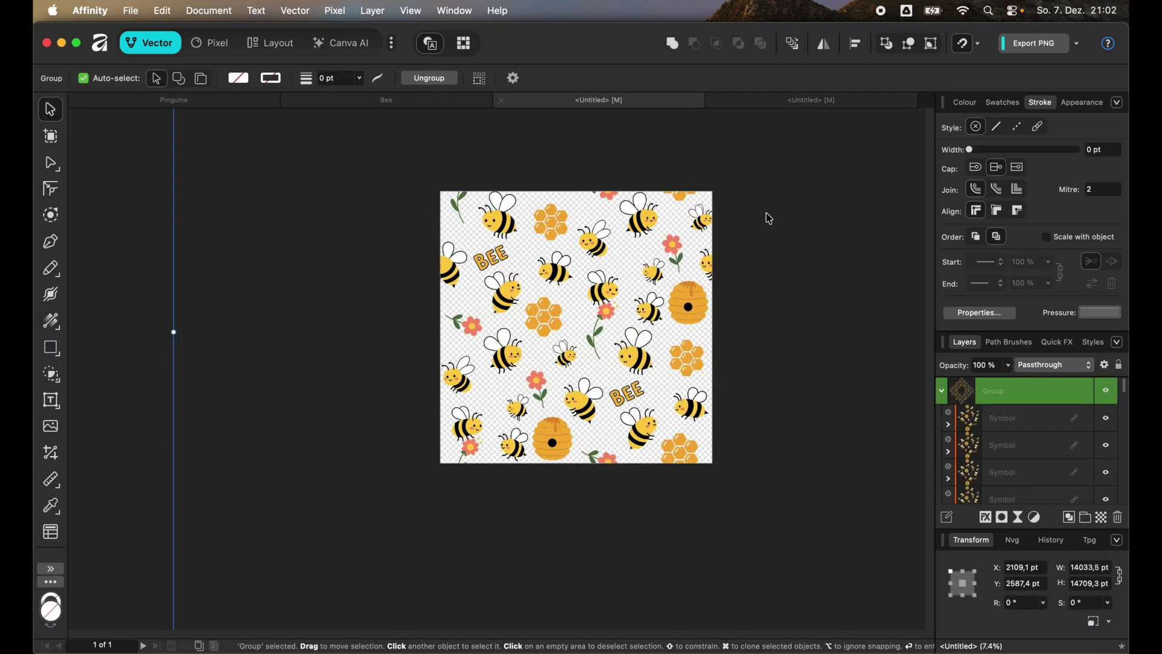
click(814, 102)
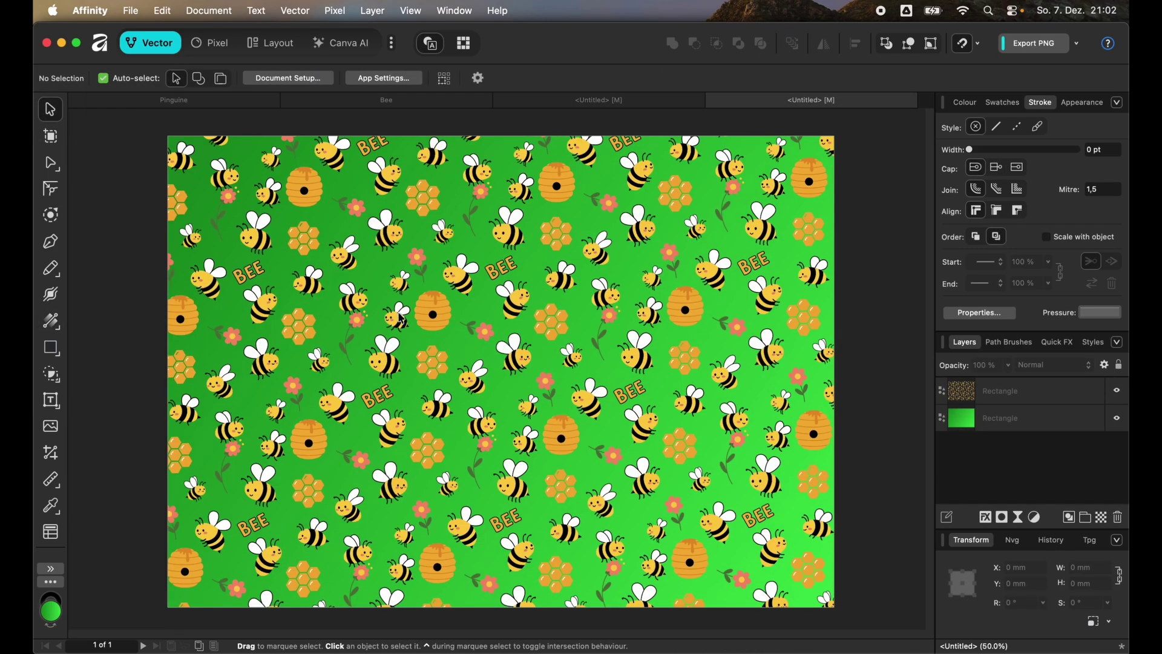